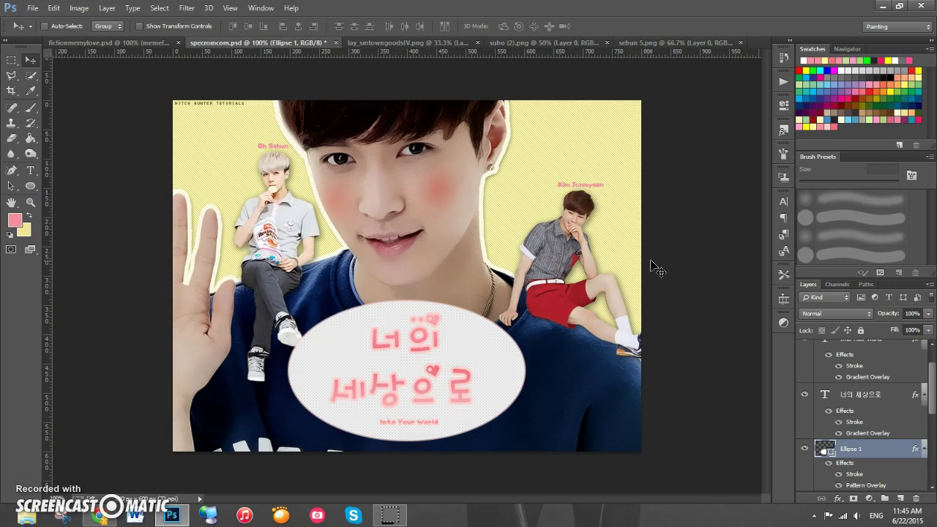
Compare the fictionmemylove.psd reference poster with the specromcom.psd poster
{"action": "left_click", "coordinate": [127, 42]}
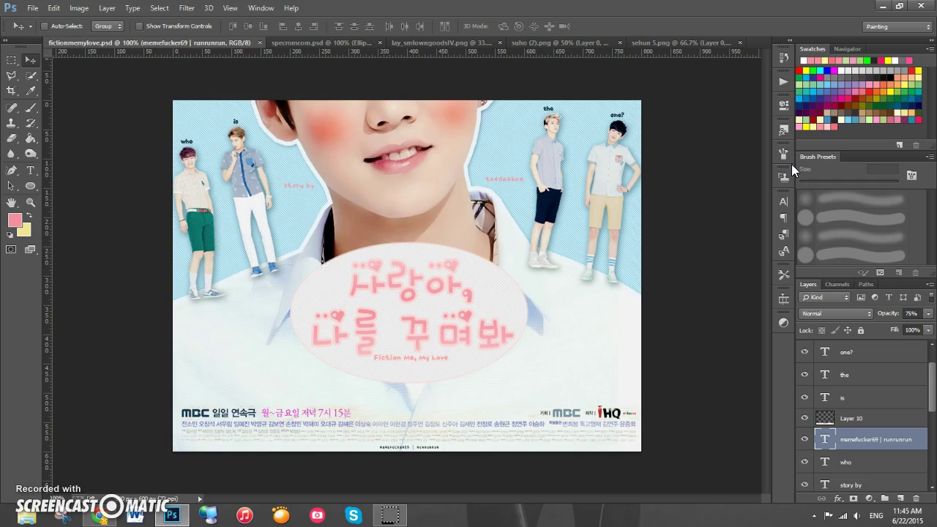
{"action": "left_click", "coordinate": [323, 43]}
{"action": "left_click", "coordinate": [546, 288]}
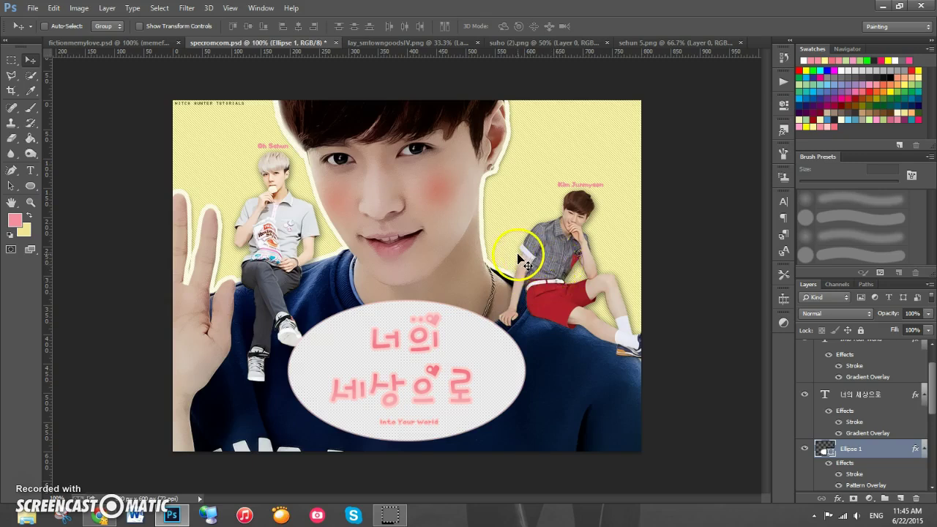
Close fictionmemylove.psd and start a new 800 × 600 transparent RGB document
{"action": "left_click", "coordinate": [179, 43]}
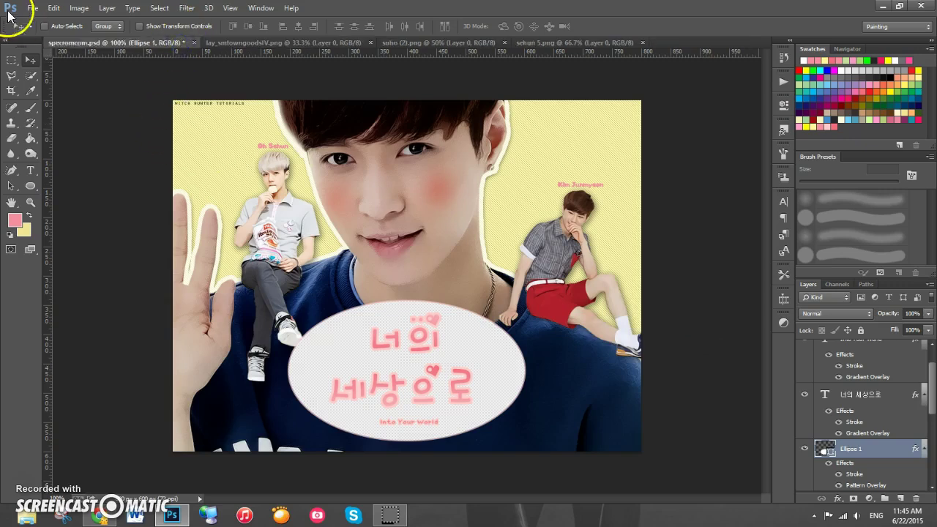
{"action": "left_click", "coordinate": [33, 8]}
{"action": "left_click", "coordinate": [36, 20]}
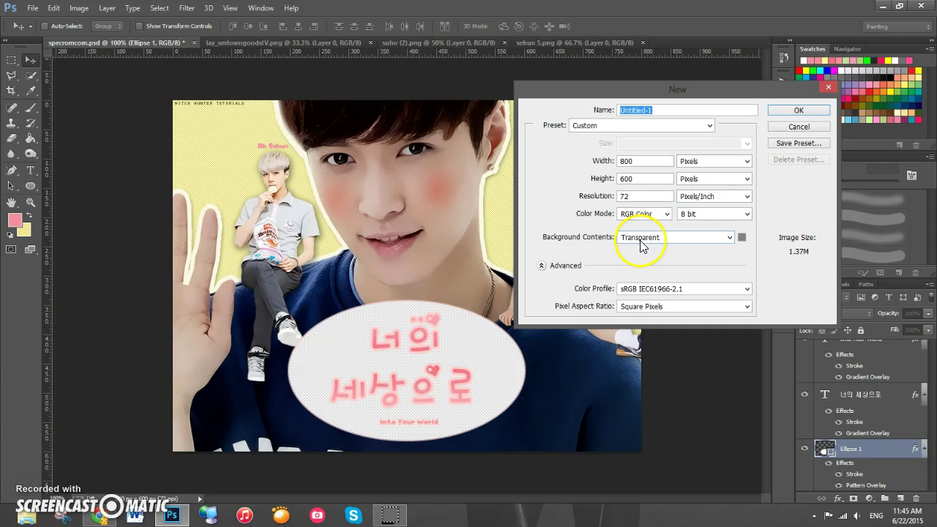
Create the 800 × 600 Untitled-1 document and fill Layer 1 with pale yellow #fff799
{"action": "left_click", "coordinate": [810, 111]}
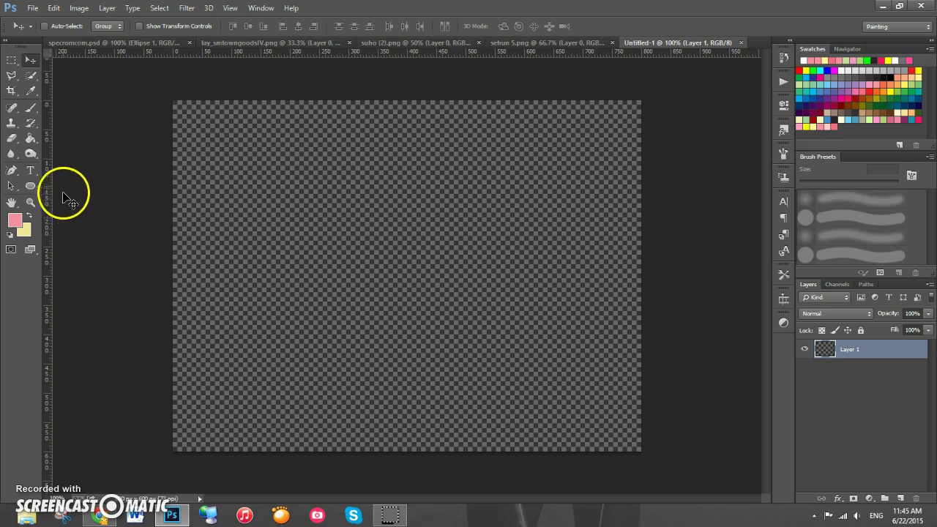
{"action": "left_click", "coordinate": [29, 138]}
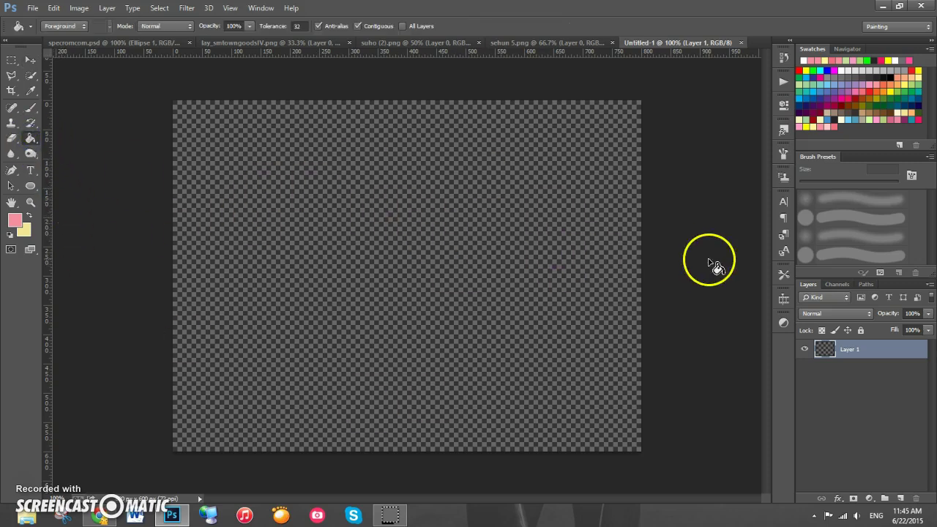
{"action": "left_click", "coordinate": [812, 128]}
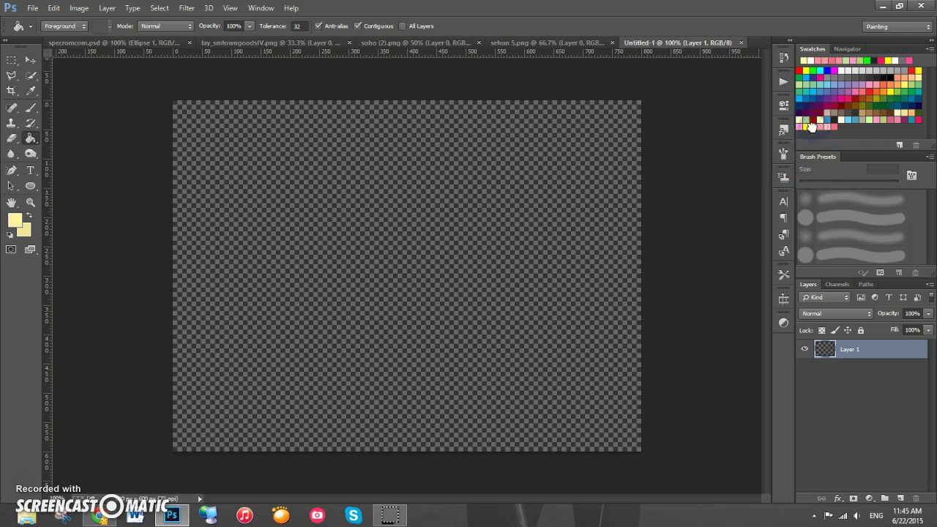
{"action": "left_click", "coordinate": [15, 219]}
{"action": "left_click", "coordinate": [837, 345]}
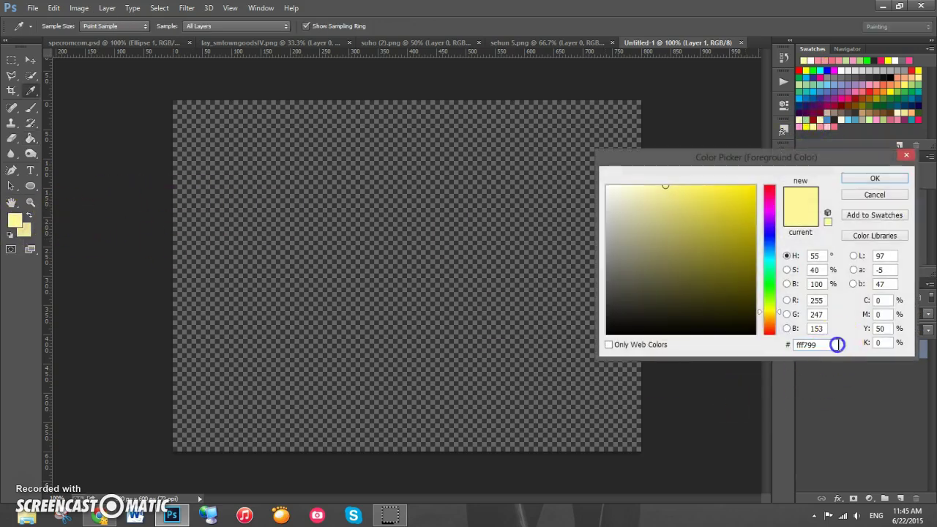
{"action": "left_click", "coordinate": [882, 177]}
{"action": "left_click", "coordinate": [408, 246]}
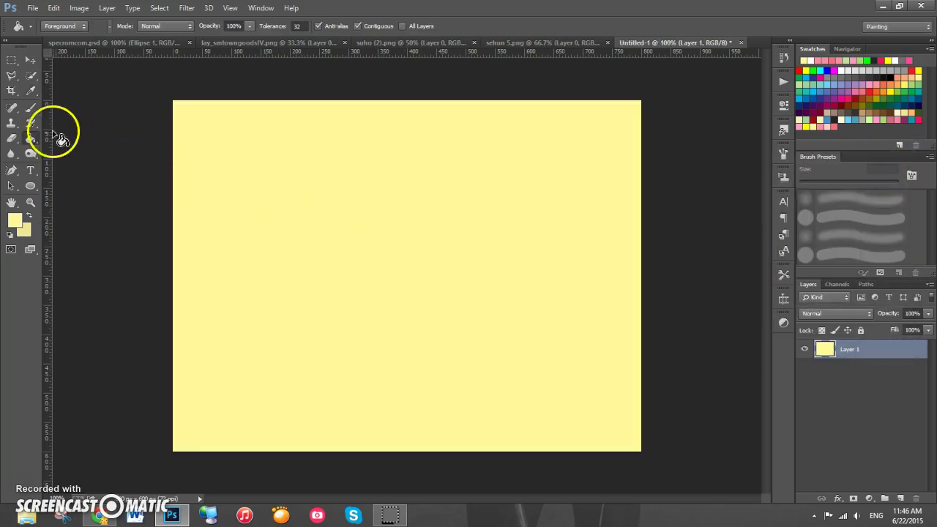
{"action": "left_click", "coordinate": [31, 60]}
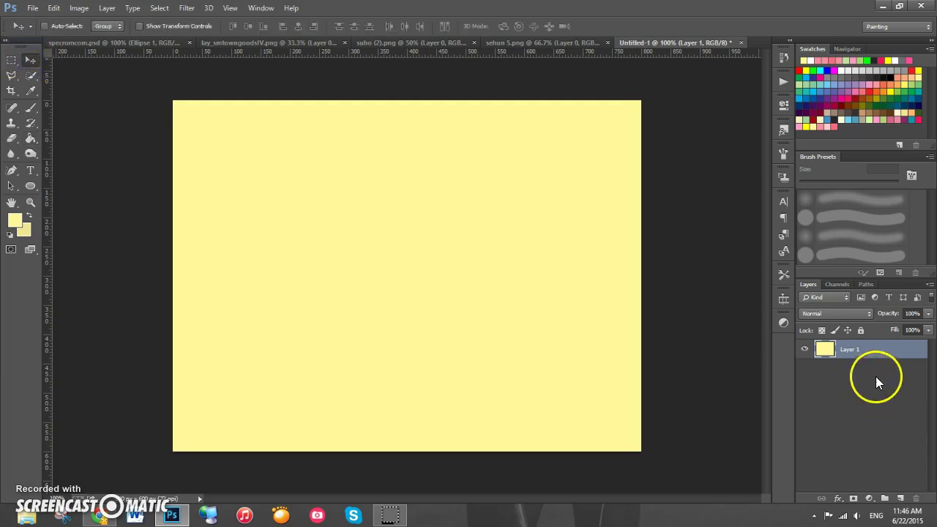
Add a diagonal-stripe Pattern Overlay at 24% opacity to the yellow layer
{"action": "left_click", "coordinate": [880, 352]}
{"action": "double_click", "coordinate": [880, 352]}
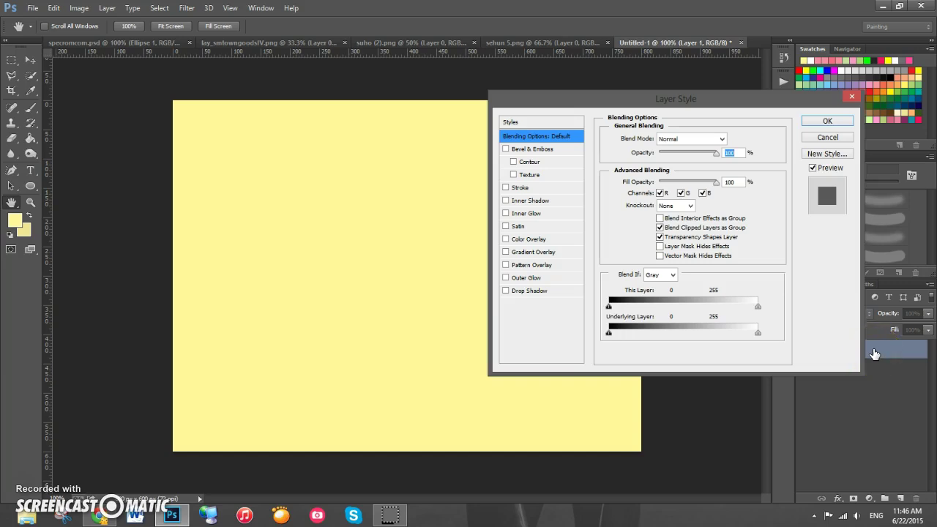
{"action": "left_click", "coordinate": [541, 264]}
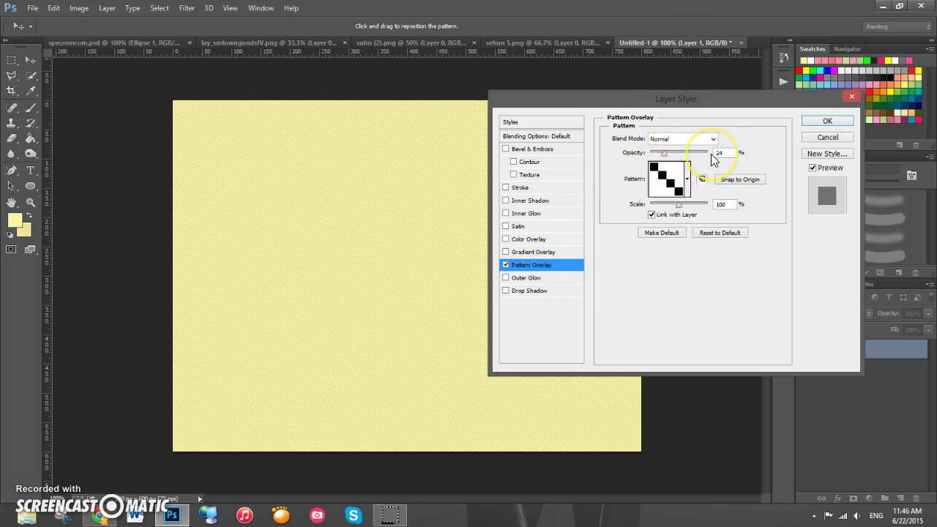
{"action": "left_click", "coordinate": [727, 152]}
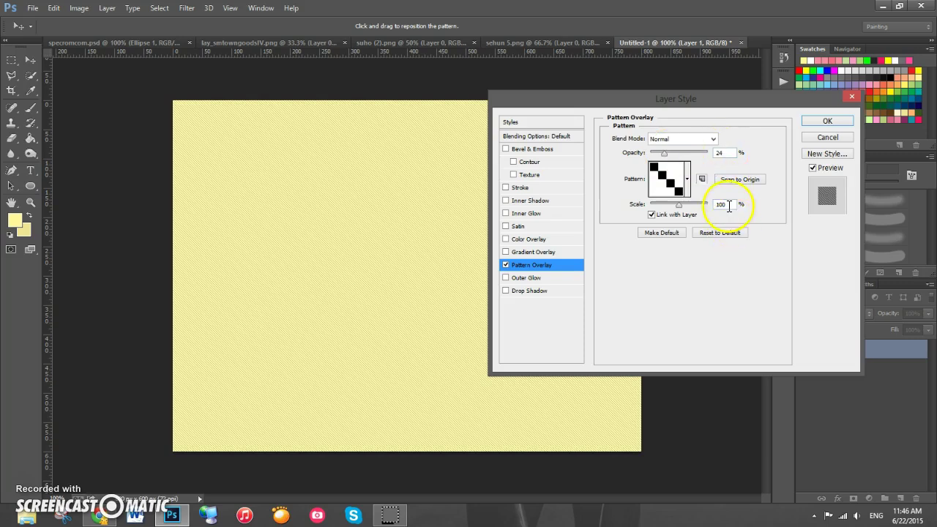
{"action": "left_click", "coordinate": [828, 121]}
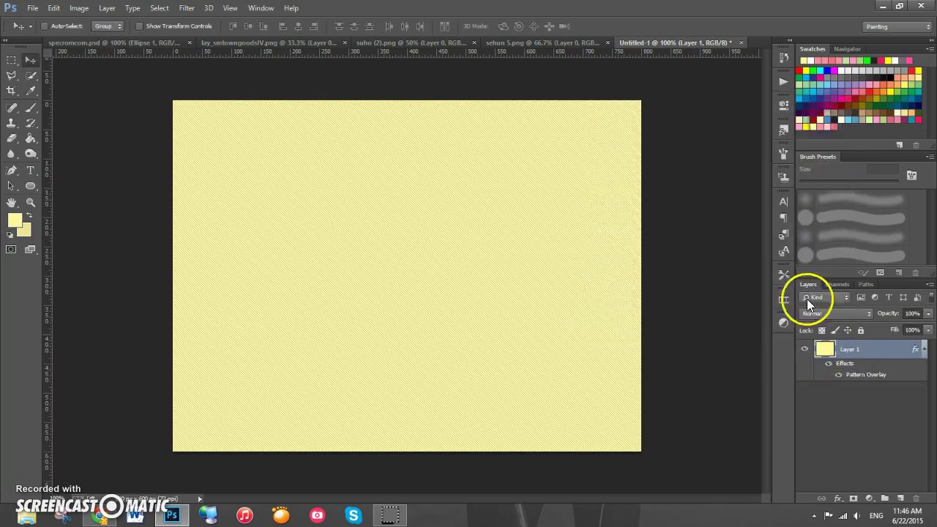
{"action": "left_click", "coordinate": [924, 349]}
Rename the yellow layer to bg
{"action": "double_click", "coordinate": [858, 349]}
{"action": "type", "text": "bg"}
{"action": "key", "text": "Return"}
{"action": "left_click", "coordinate": [888, 333]}
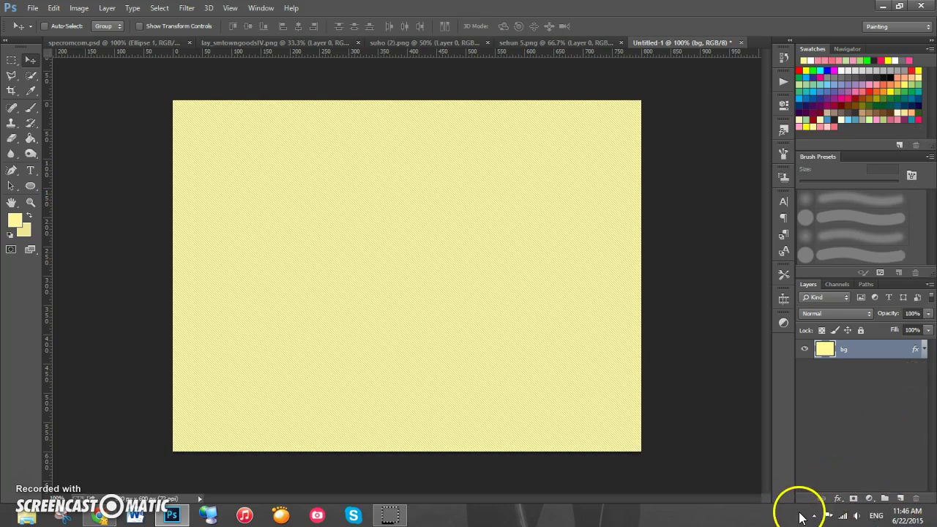
Drag the waving person from lay_smtowngoodsIV.png into Untitled-1, then reach the Topaz Labs filters
{"action": "left_click", "coordinate": [293, 42]}
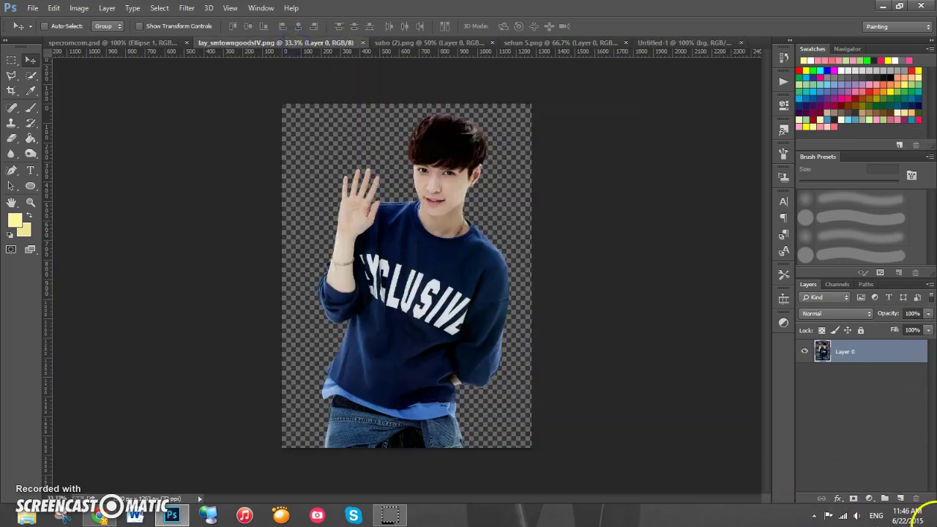
{"action": "left_click_drag", "start_coordinate": [433, 217], "coordinate": [487, 293]}
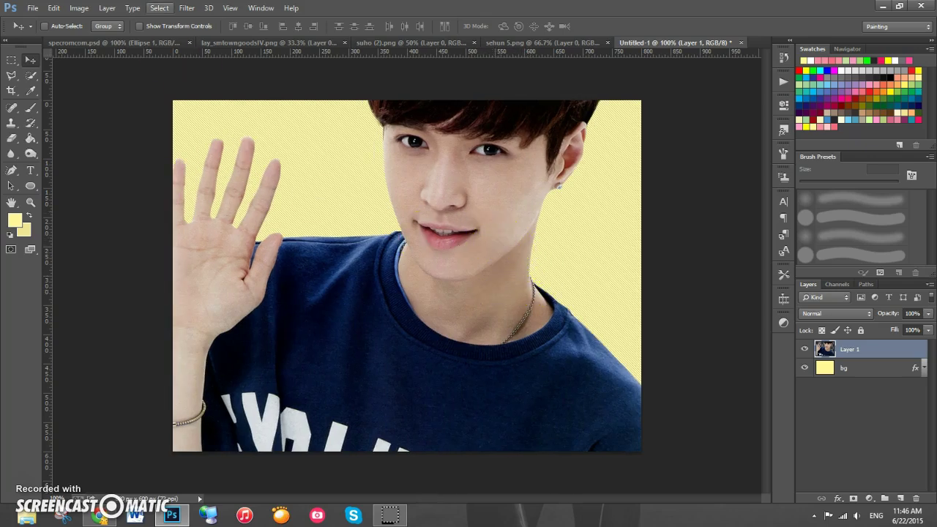
{"action": "left_click", "coordinate": [181, 8]}
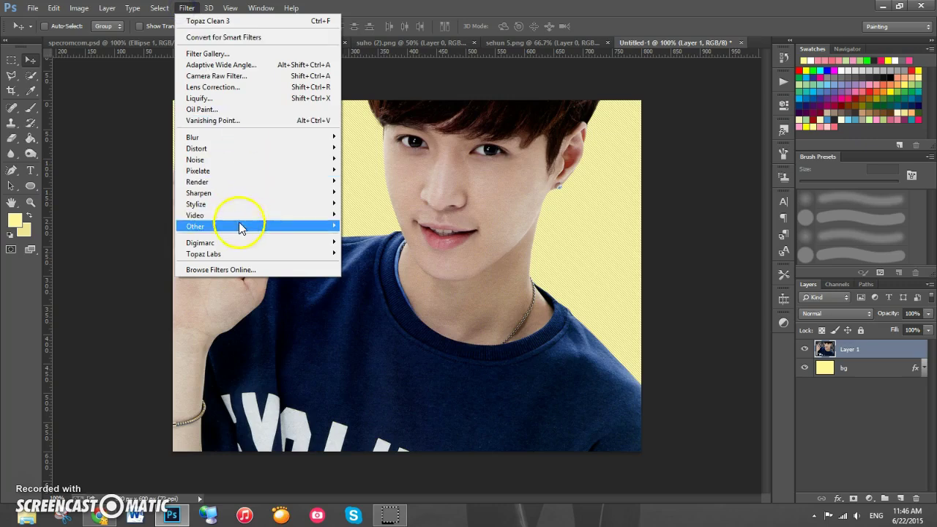
{"action": "mouse_move", "coordinate": [233, 257]}
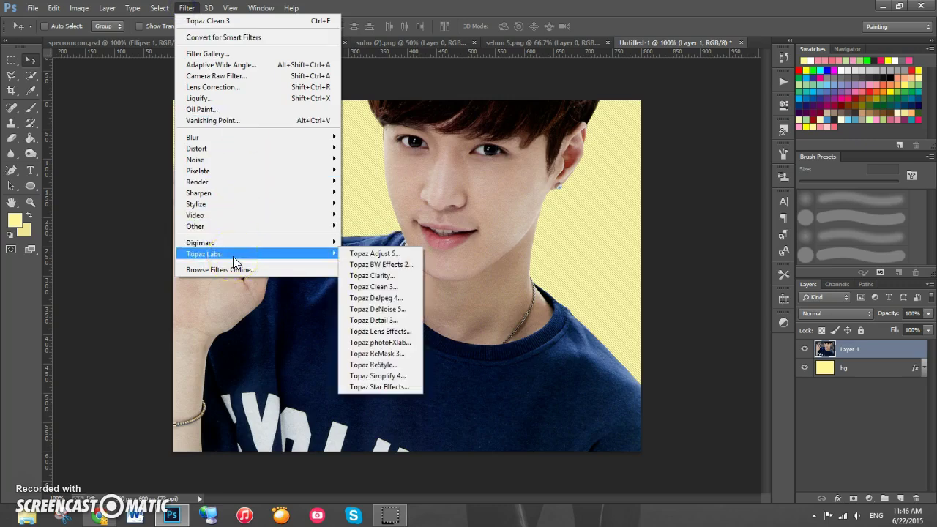
{"action": "left_click_drag", "start_coordinate": [186, 8], "coordinate": [228, 259]}
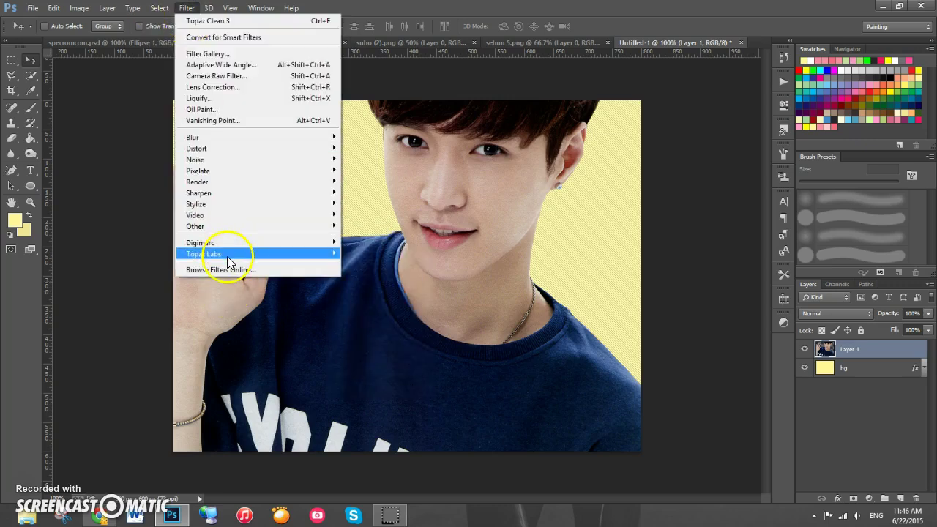
Run Topaz Clean 3 with the CrispStyle preset on the waving person layer
{"action": "mouse_move", "coordinate": [286, 253]}
{"action": "left_click", "coordinate": [387, 287]}
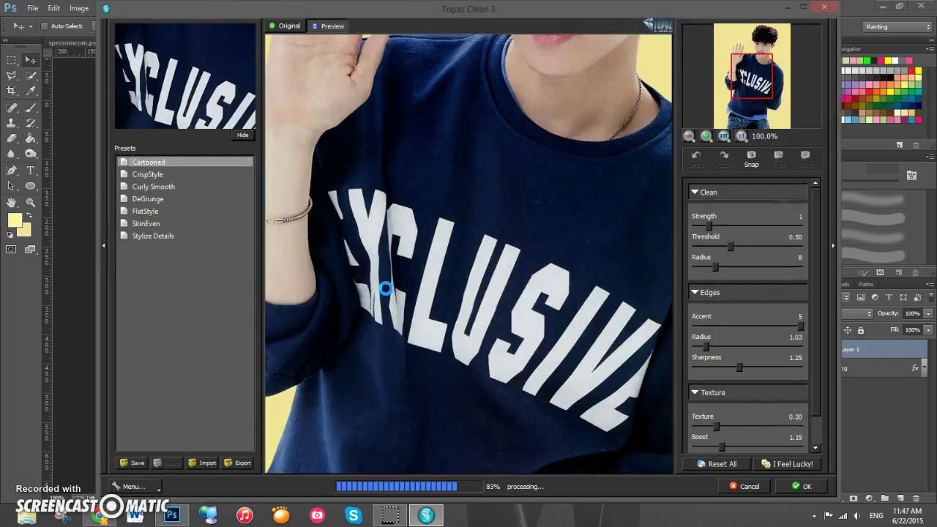
{"action": "left_click_drag", "start_coordinate": [423, 199], "coordinate": [344, 432]}
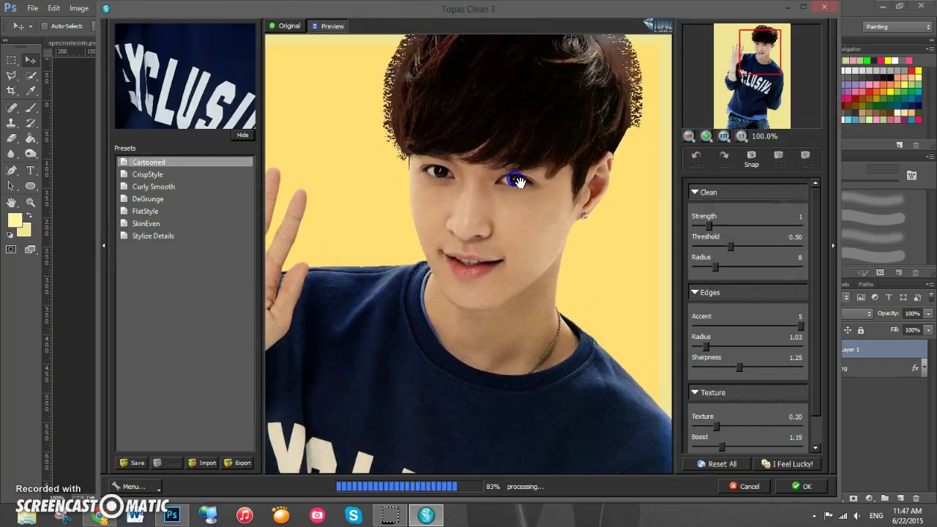
{"action": "left_click", "coordinate": [164, 176]}
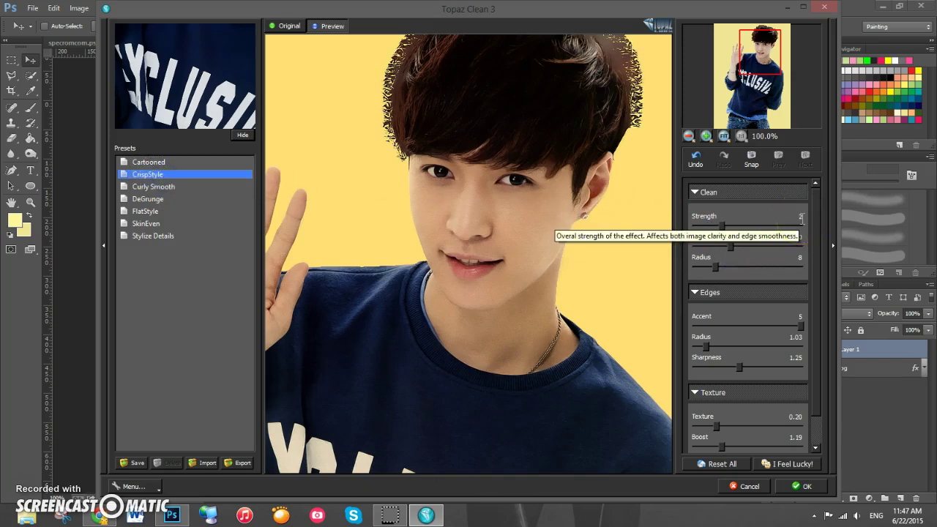
{"action": "mouse_move", "coordinate": [815, 258]}
{"action": "left_mouse_down"}
{"action": "mouse_move", "coordinate": [814, 298]}
{"action": "mouse_move", "coordinate": [813, 273]}
{"action": "left_mouse_up"}
{"action": "mouse_move", "coordinate": [818, 227]}
{"action": "left_mouse_down"}
{"action": "mouse_move", "coordinate": [820, 262]}
{"action": "mouse_move", "coordinate": [812, 212]}
{"action": "left_mouse_up"}
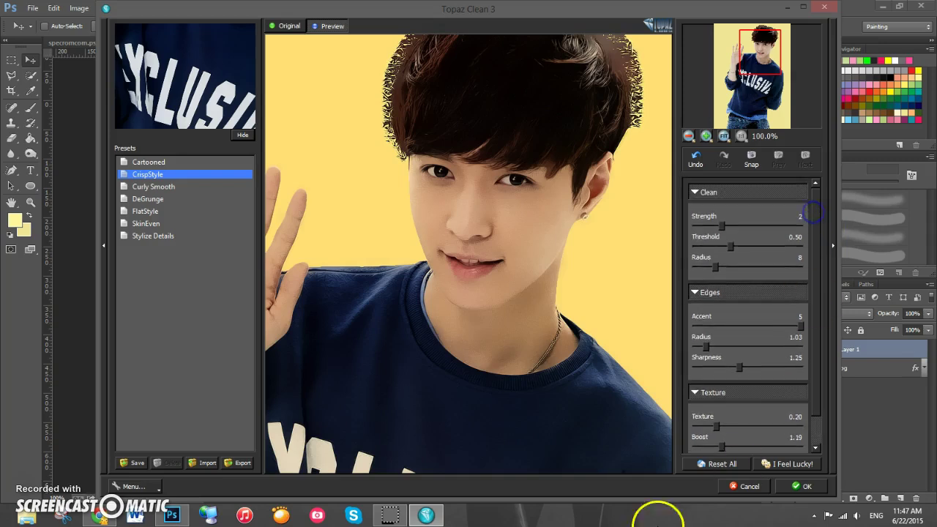
{"action": "left_click", "coordinate": [808, 489]}
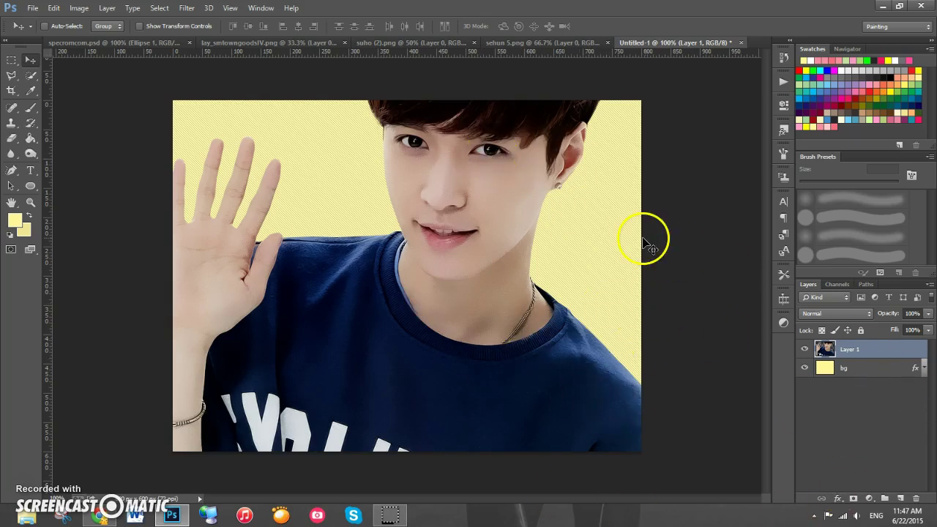
Rotate the person photo to a tilt of about -13° and commit it
{"action": "left_click", "coordinate": [55, 9]}
{"action": "mouse_move", "coordinate": [107, 246]}
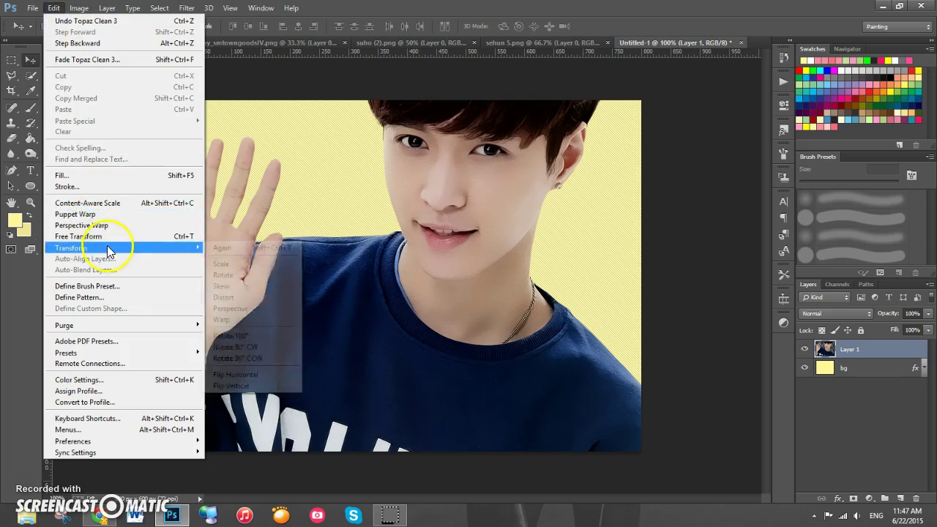
{"action": "left_click", "coordinate": [271, 275]}
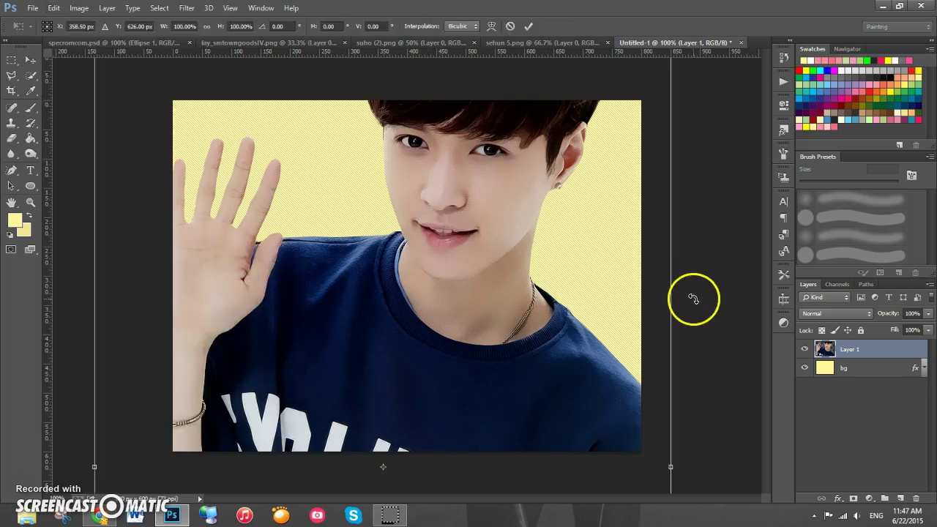
{"action": "left_click_drag", "start_coordinate": [691, 300], "coordinate": [666, 224]}
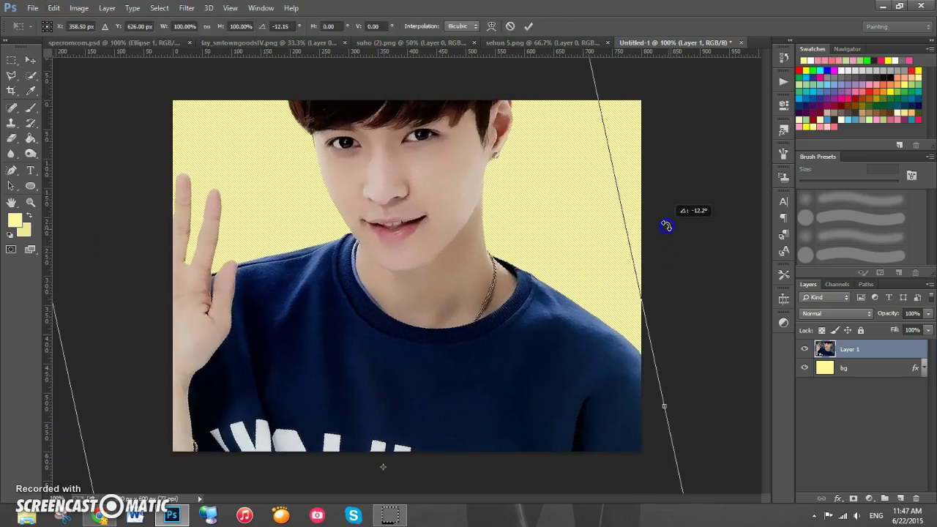
{"action": "left_click_drag", "start_coordinate": [571, 408], "coordinate": [601, 403]}
{"action": "mouse_move", "coordinate": [693, 303]}
{"action": "left_mouse_down"}
{"action": "mouse_move", "coordinate": [686, 271]}
{"action": "mouse_move", "coordinate": [697, 305]}
{"action": "left_mouse_up"}
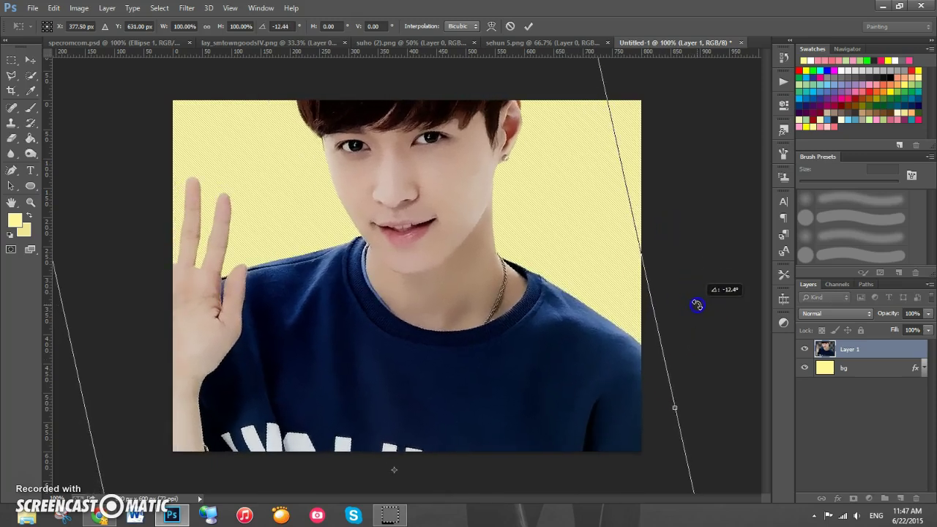
{"action": "left_click_drag", "start_coordinate": [708, 242], "coordinate": [705, 231]}
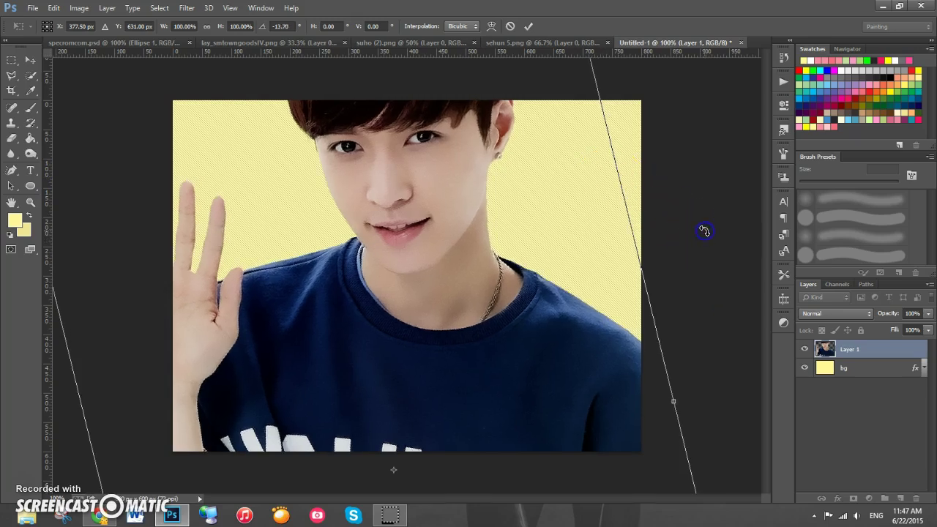
{"action": "left_click", "coordinate": [529, 26]}
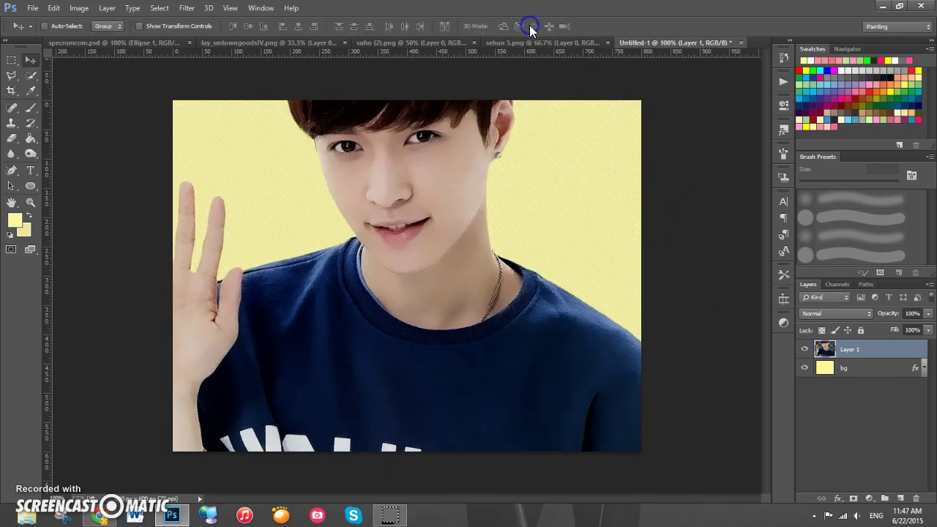
Nudge the photo into place over the background and rename its layer lay
{"action": "left_click", "coordinate": [100, 42]}
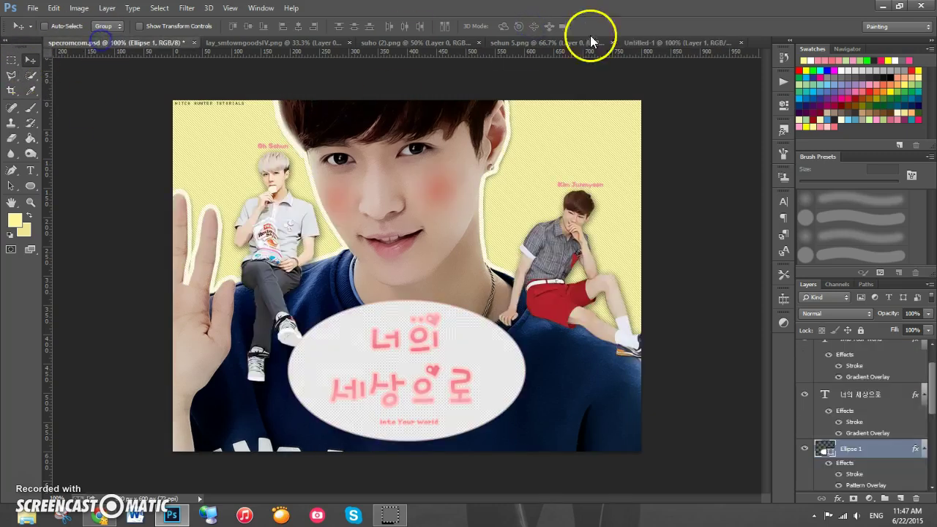
{"action": "left_click", "coordinate": [678, 42]}
{"action": "left_click_drag", "start_coordinate": [424, 325], "coordinate": [420, 330]}
{"action": "left_click_drag", "start_coordinate": [644, 421], "coordinate": [642, 414]}
{"action": "double_click", "coordinate": [849, 350]}
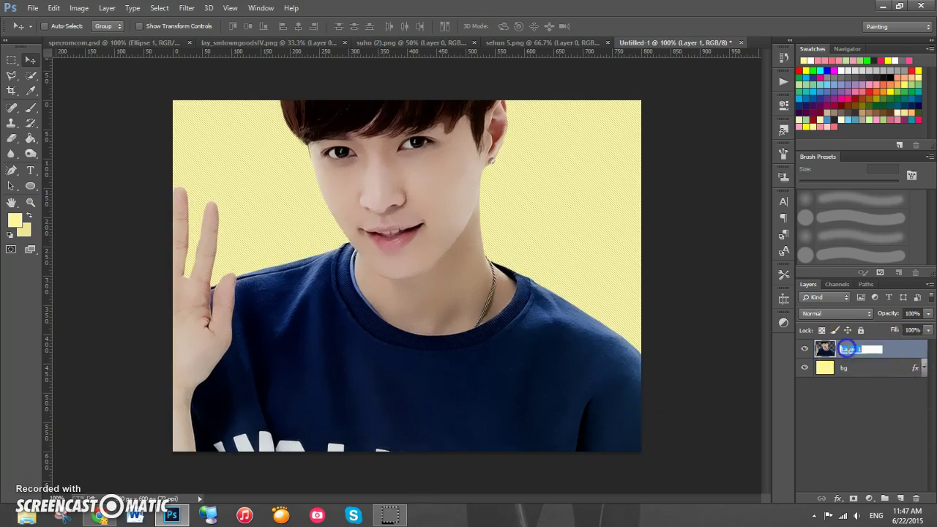
{"action": "type", "text": "lay"}
{"action": "key", "text": "Return"}
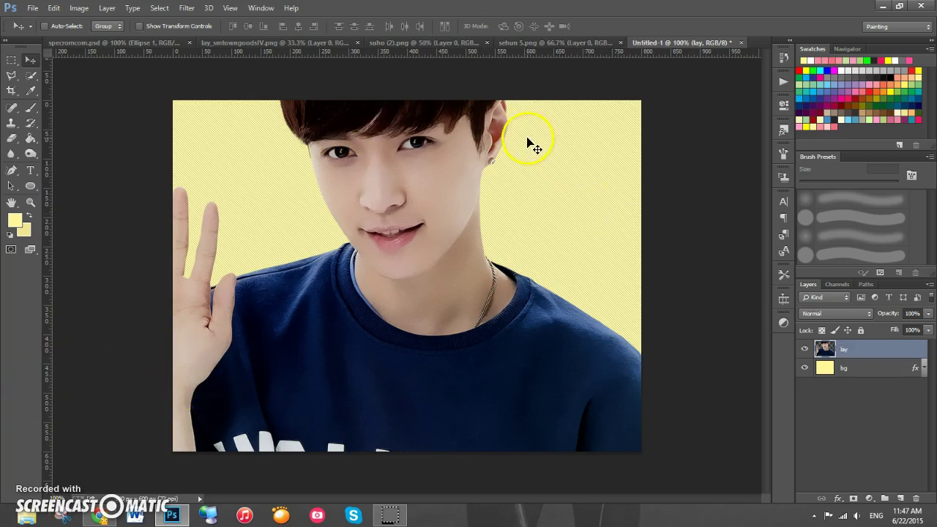
Give the lay layer a white 7 px outside Stroke at 70% opacity
{"action": "left_click", "coordinate": [872, 358]}
{"action": "double_click", "coordinate": [877, 350]}
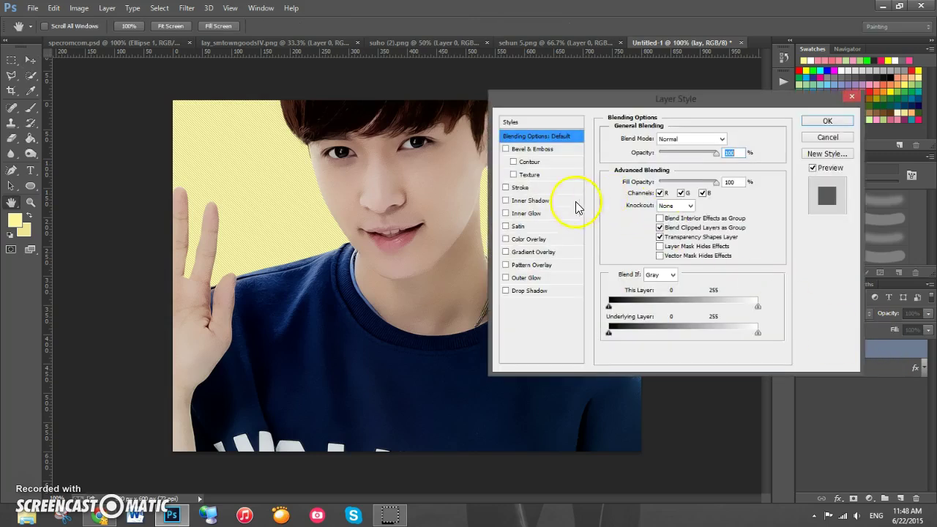
{"action": "left_click", "coordinate": [552, 188]}
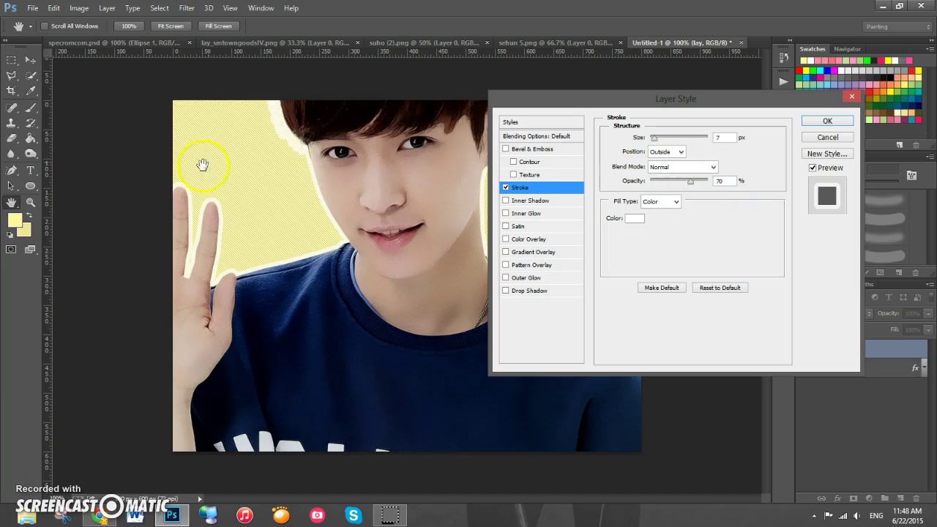
{"action": "left_click_drag", "start_coordinate": [728, 93], "coordinate": [744, 100]}
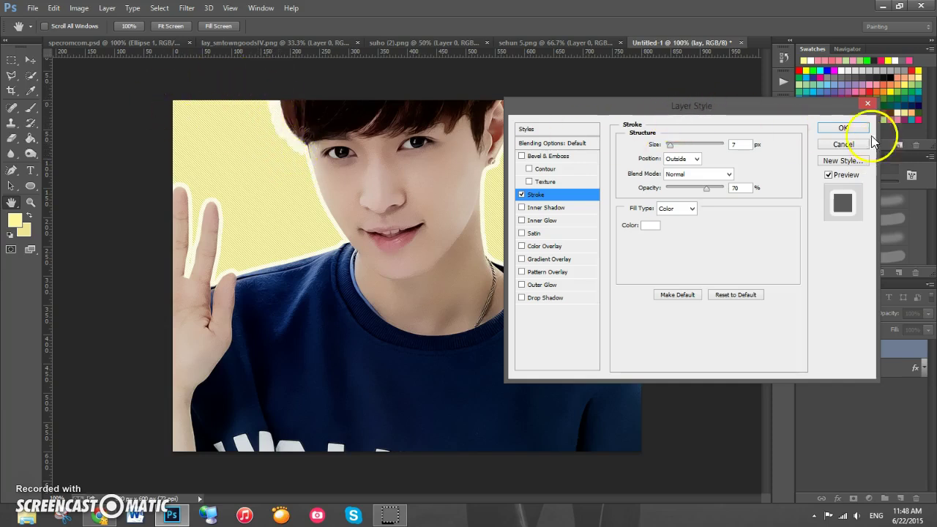
{"action": "left_click", "coordinate": [843, 129]}
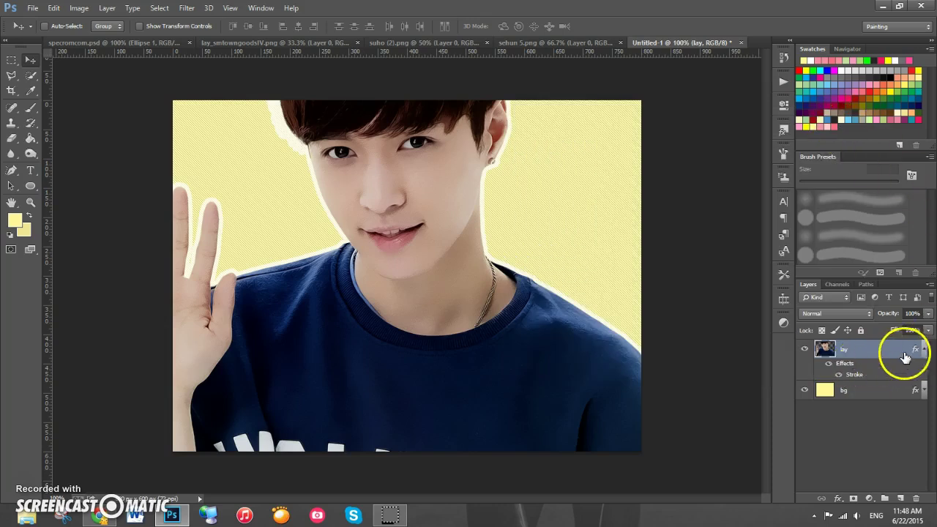
{"action": "left_click", "coordinate": [923, 350]}
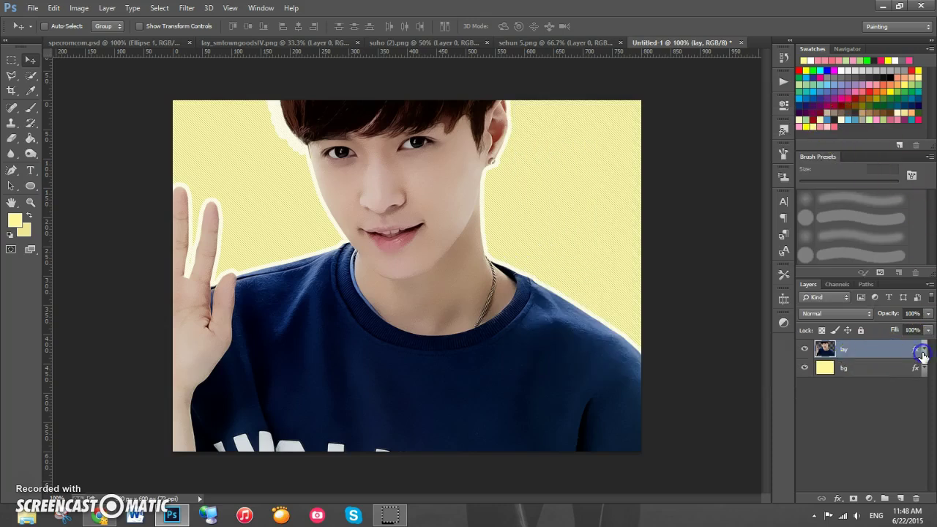
{"action": "left_click", "coordinate": [10, 141]}
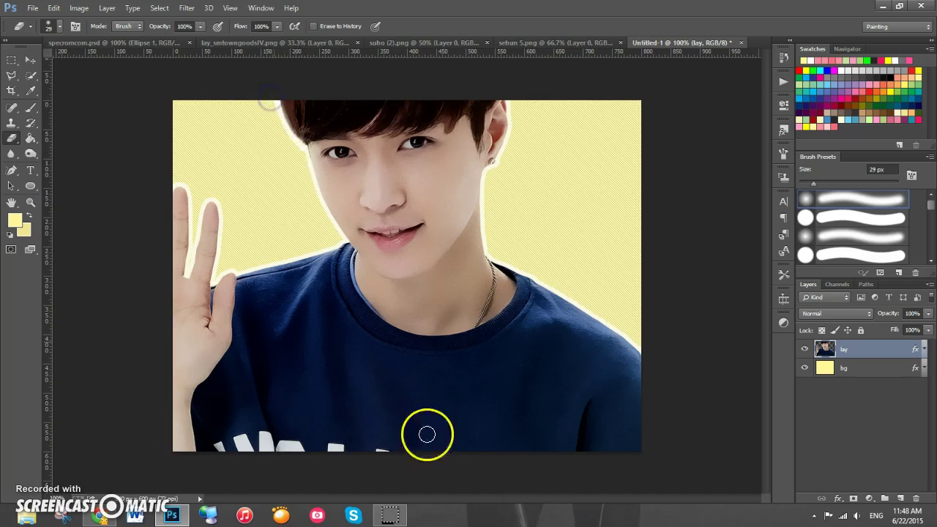
{"action": "left_click", "coordinate": [29, 63]}
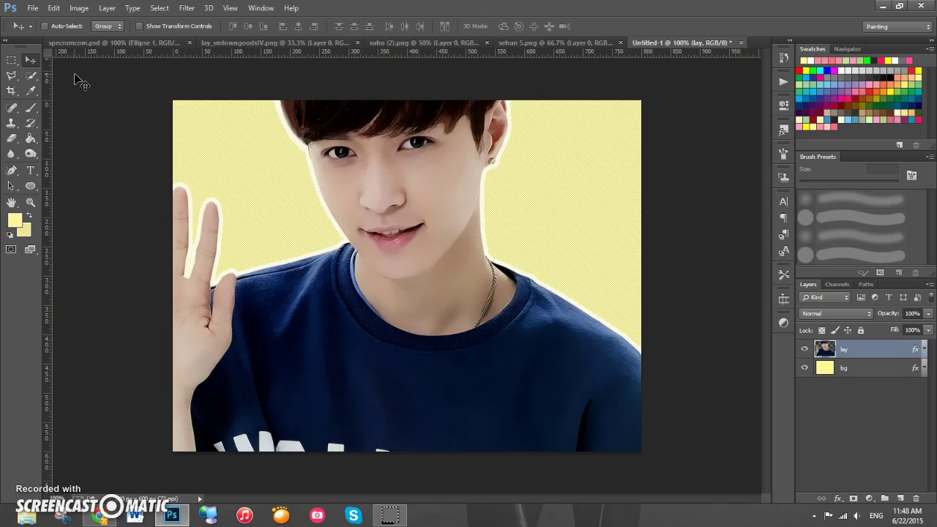
Give the lay layer a black Drop Shadow: 3 px distance, 11% spread, 13 px size
{"action": "double_click", "coordinate": [873, 350]}
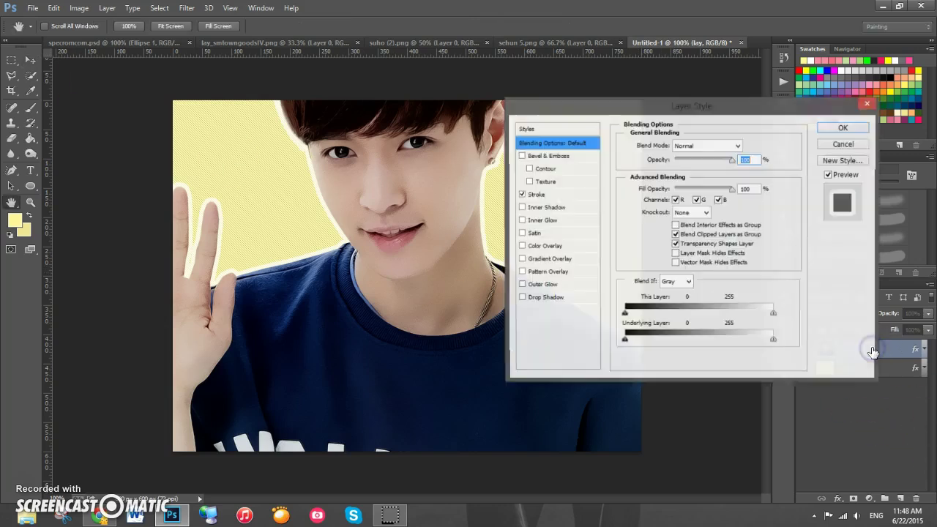
{"action": "left_click_drag", "start_coordinate": [690, 106], "coordinate": [703, 87]}
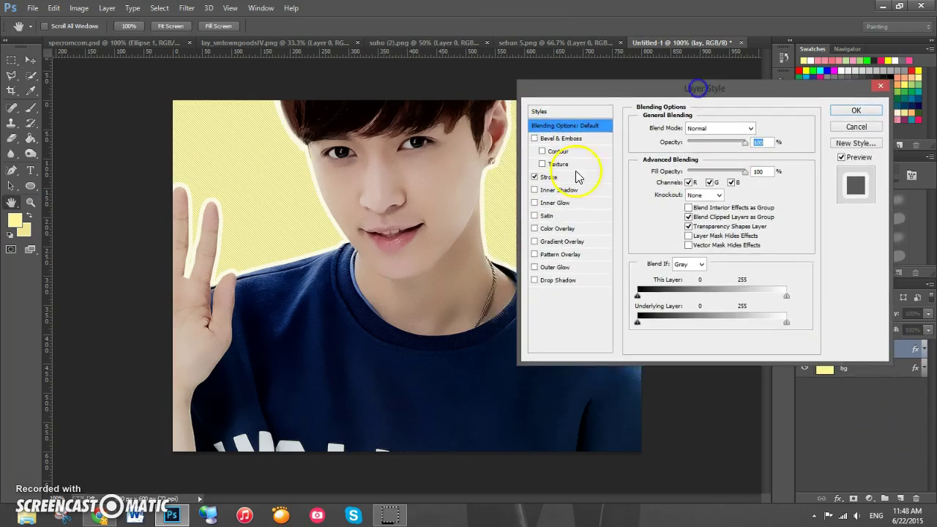
{"action": "left_click", "coordinate": [571, 281]}
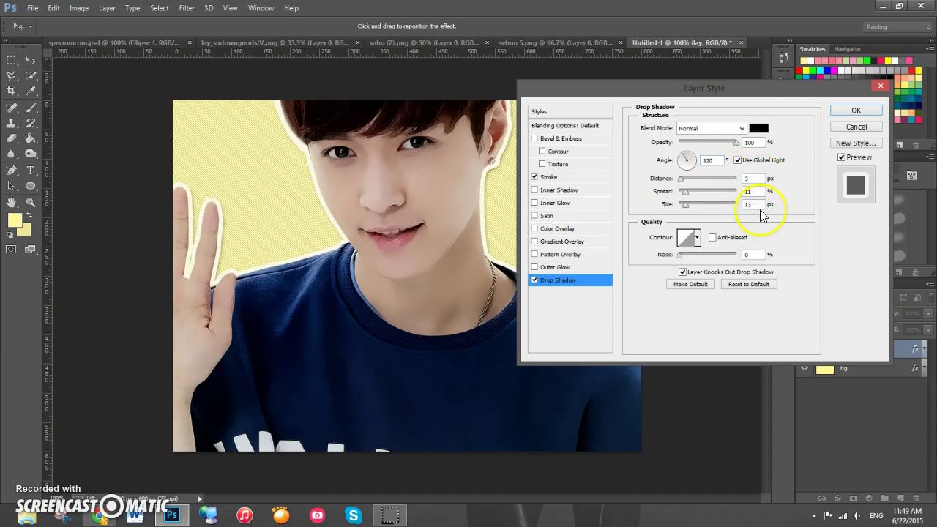
{"action": "left_click", "coordinate": [855, 109]}
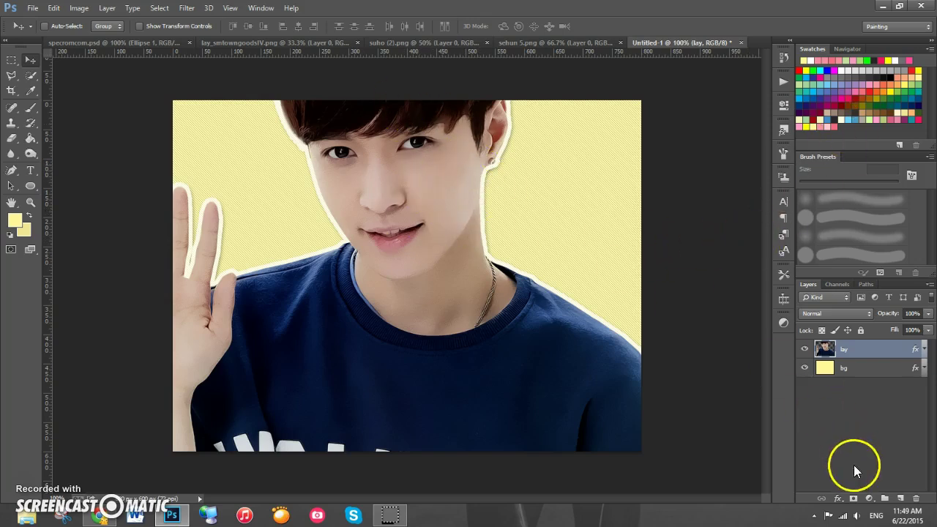
Add a new empty layer above lay named blush
{"action": "left_click", "coordinate": [900, 498]}
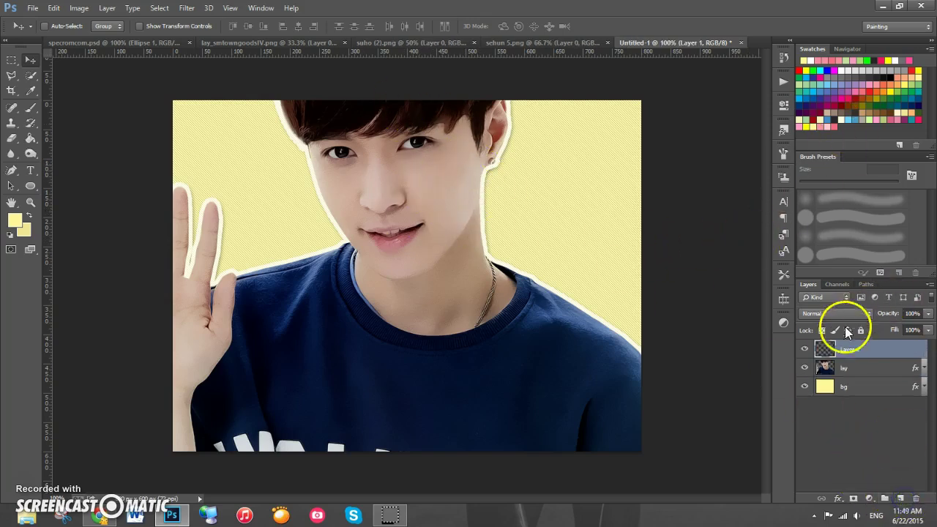
{"action": "double_click", "coordinate": [852, 351]}
{"action": "type", "text": "blush"}
{"action": "key", "text": "Return"}
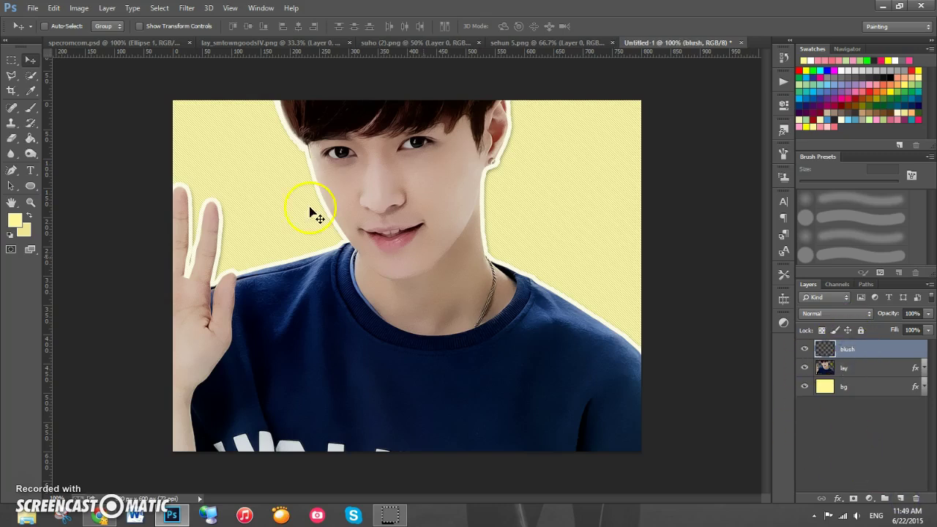
Brush pink #f5909e blush onto the right and left cheeks, then clear the selection
{"action": "left_click", "coordinate": [28, 115]}
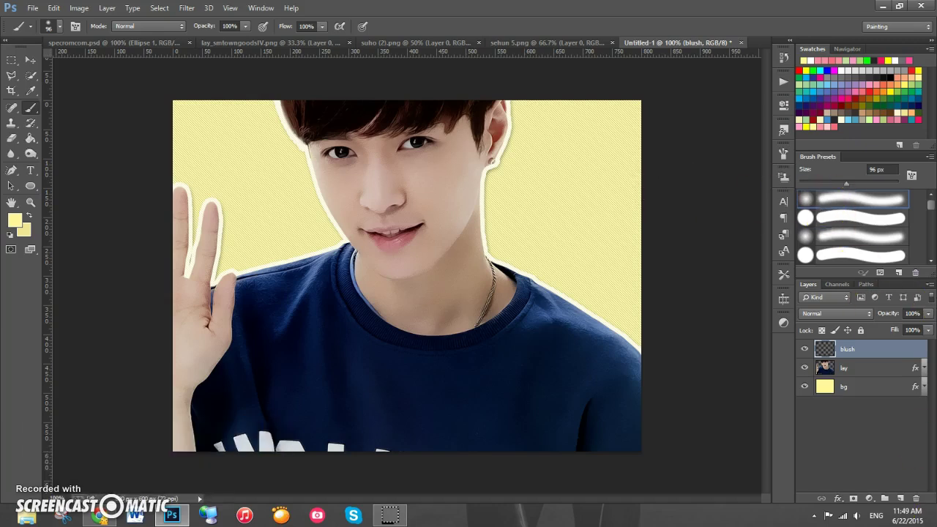
{"action": "left_click", "coordinate": [833, 128]}
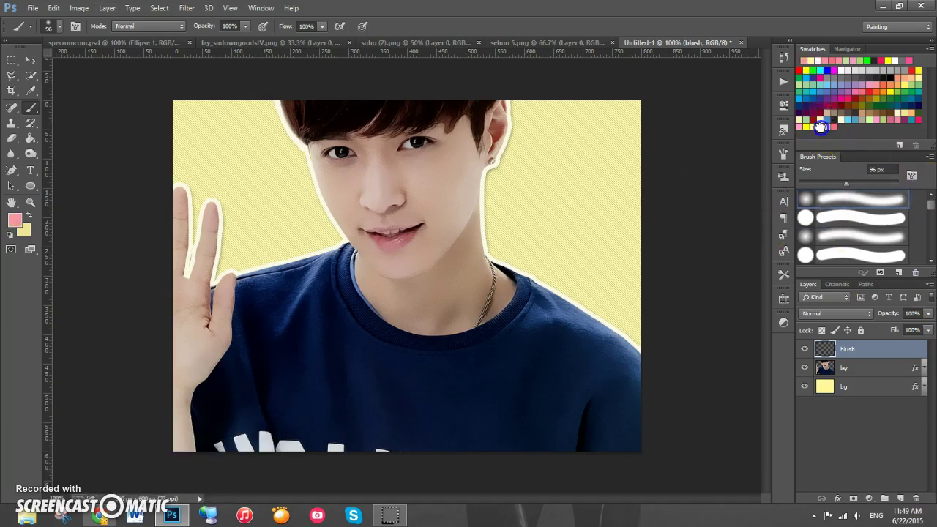
{"action": "left_click", "coordinate": [16, 221]}
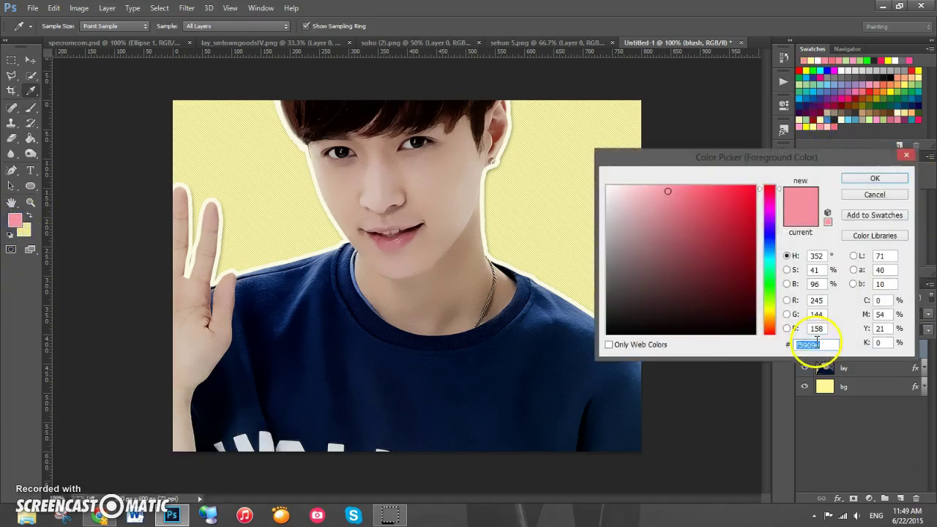
{"action": "left_click", "coordinate": [862, 178]}
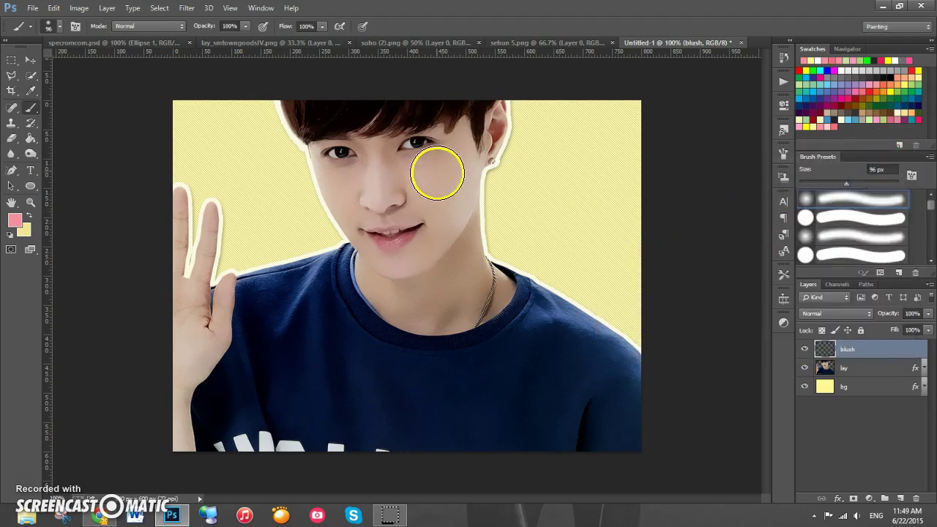
{"action": "left_click", "coordinate": [439, 184]}
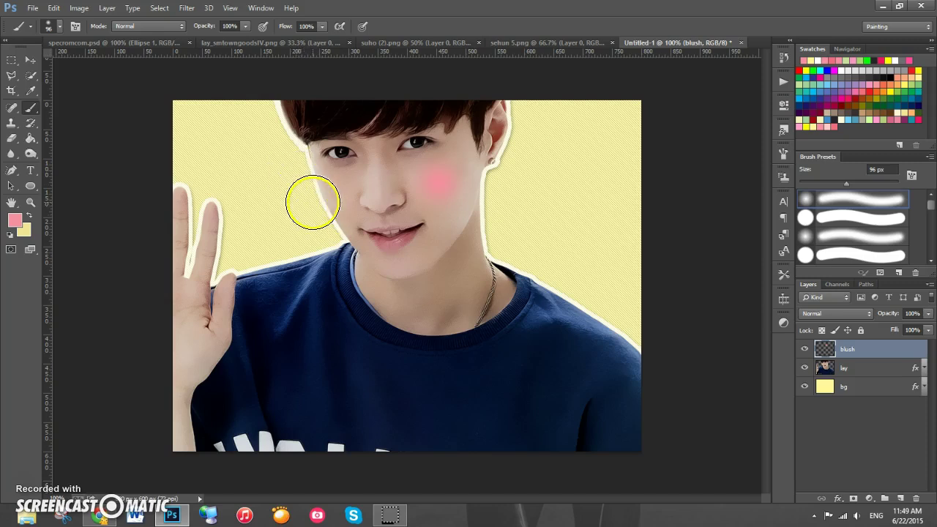
{"action": "left_click_drag", "start_coordinate": [835, 356], "coordinate": [828, 374]}
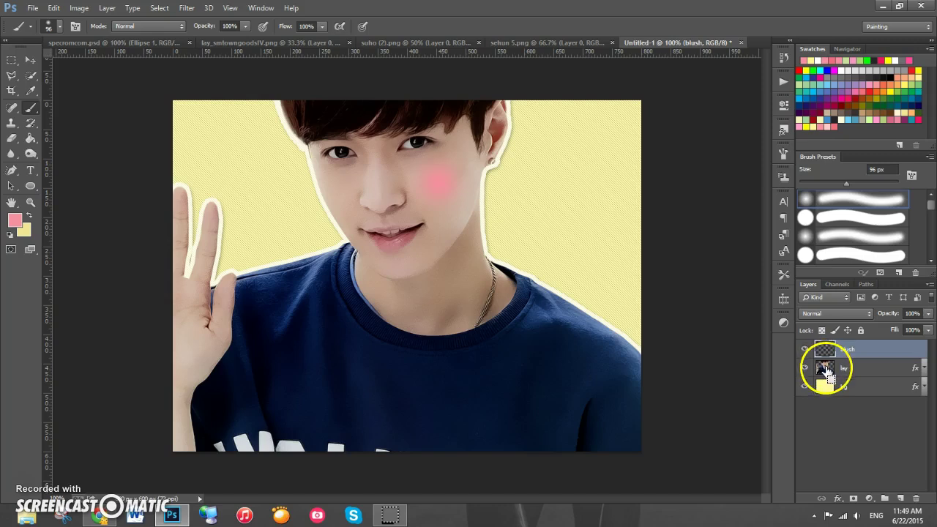
{"action": "left_click", "coordinate": [826, 371], "text": "ctrl"}
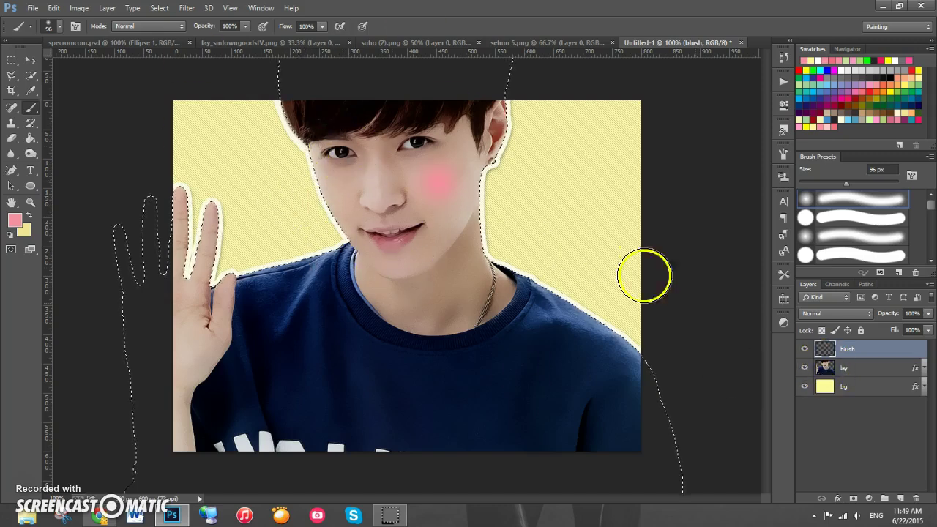
{"action": "left_click", "coordinate": [333, 193]}
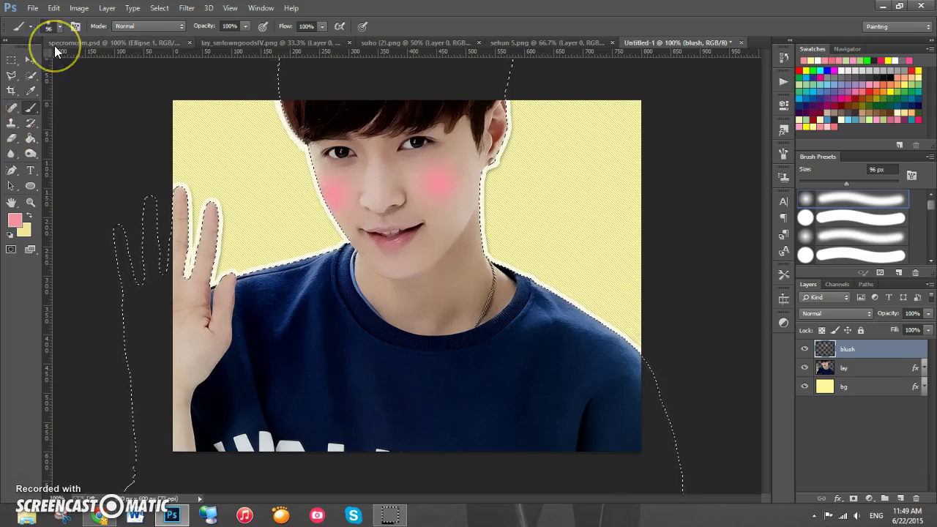
{"action": "key", "text": "ctrl+d"}
{"action": "left_click", "coordinate": [36, 60]}
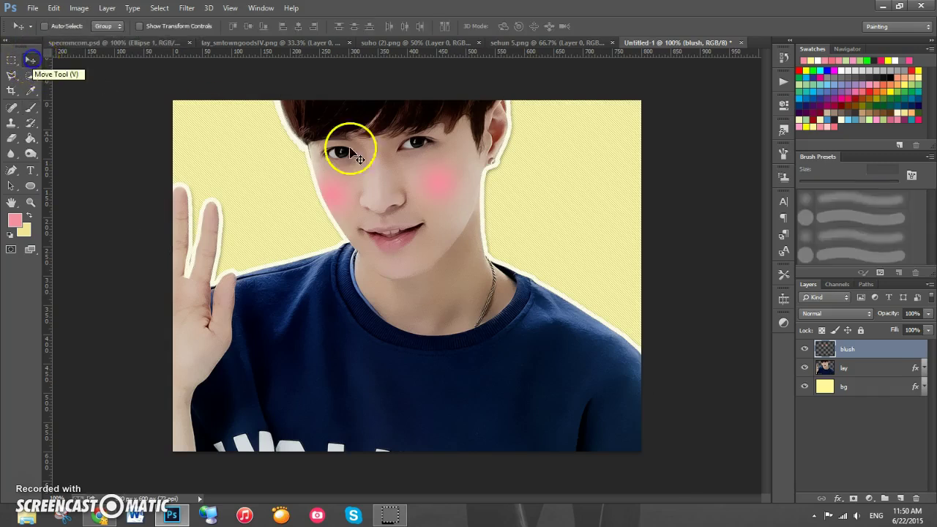
Switch the blush layer's blend mode to Color Burn and its opacity to 62%
{"action": "left_click", "coordinate": [836, 320]}
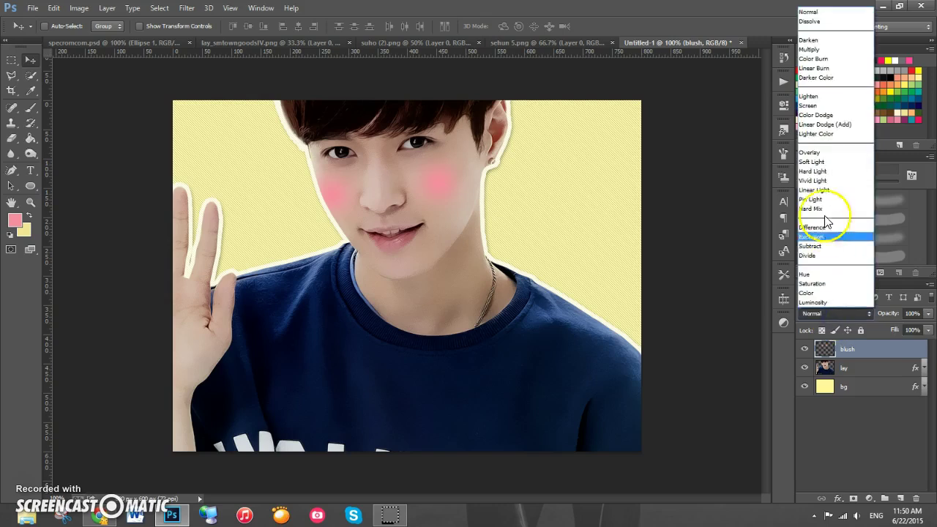
{"action": "left_click", "coordinate": [810, 59]}
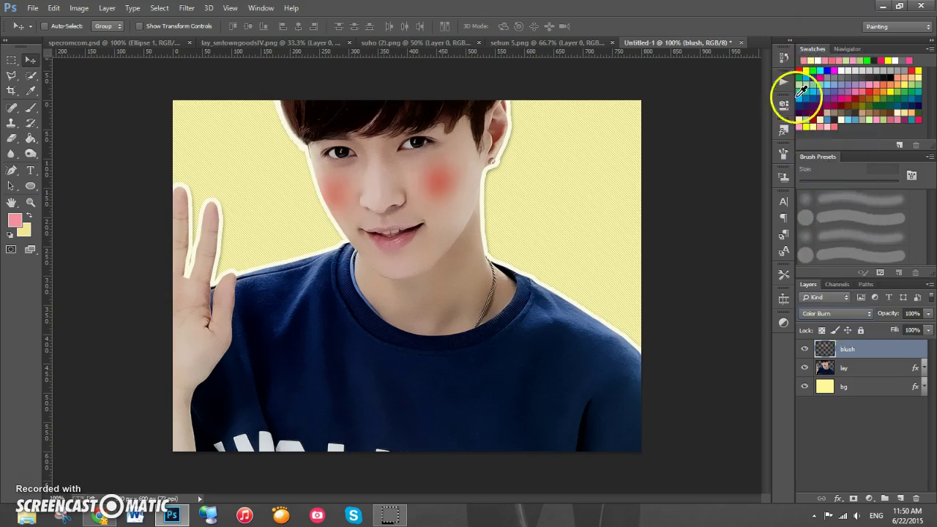
{"action": "left_click", "coordinate": [891, 313]}
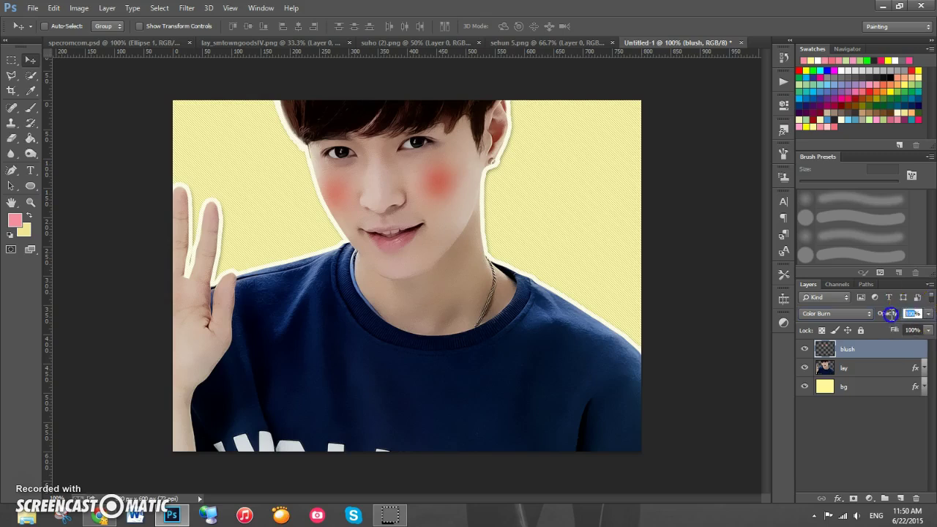
{"action": "type", "text": "62"}
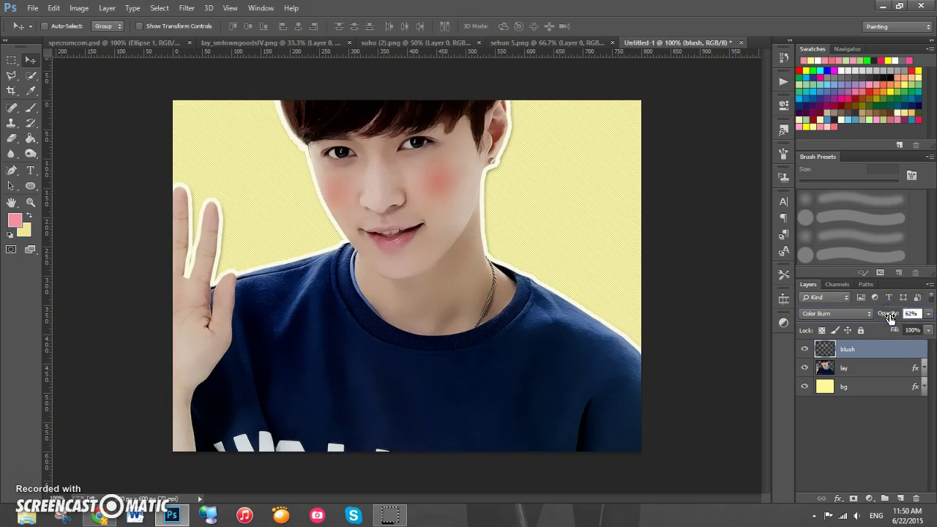
{"action": "left_click", "coordinate": [799, 427]}
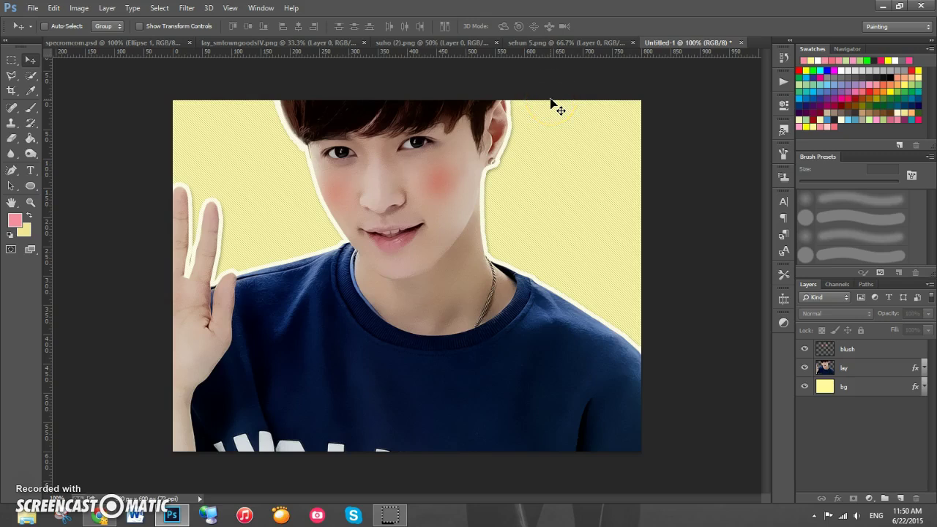
Bring the checked-shirt figure from suho (2).png into the Untitled-1 poster
{"action": "left_click", "coordinate": [427, 46]}
{"action": "left_click_drag", "start_coordinate": [360, 235], "coordinate": [537, 176]}
{"action": "left_click_drag", "start_coordinate": [548, 268], "coordinate": [351, 220]}
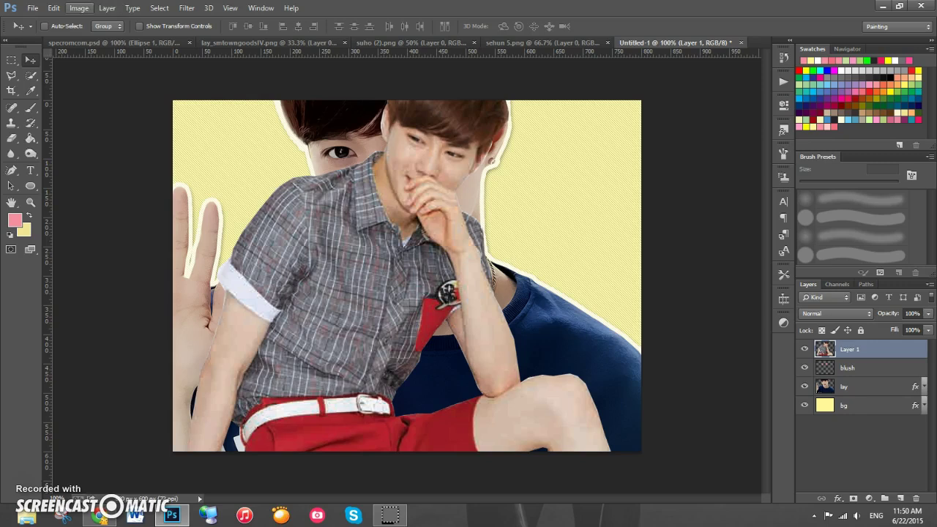
Scale the figure down to about 26% and perch it on the portrait's right shoulder
{"action": "left_click", "coordinate": [54, 8]}
{"action": "mouse_move", "coordinate": [101, 251]}
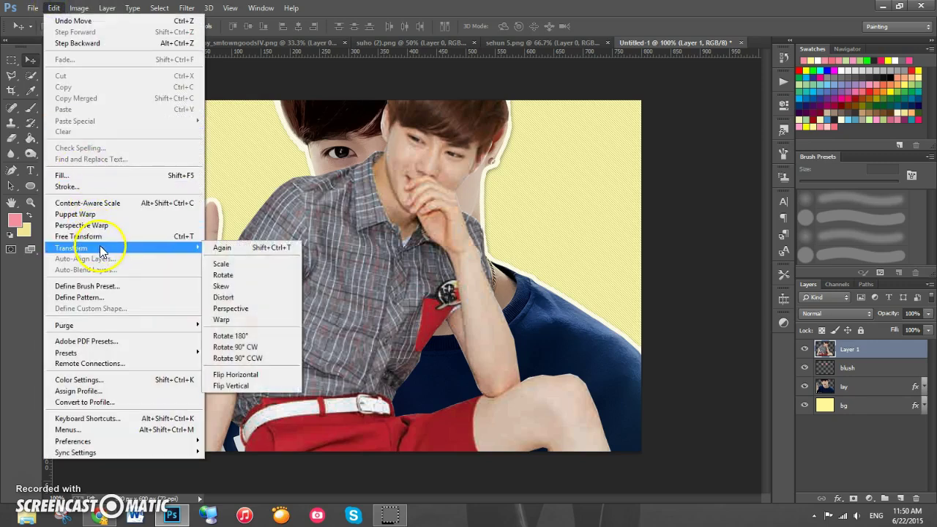
{"action": "left_click", "coordinate": [268, 272]}
{"action": "left_click_drag", "start_coordinate": [320, 186], "coordinate": [315, 301]}
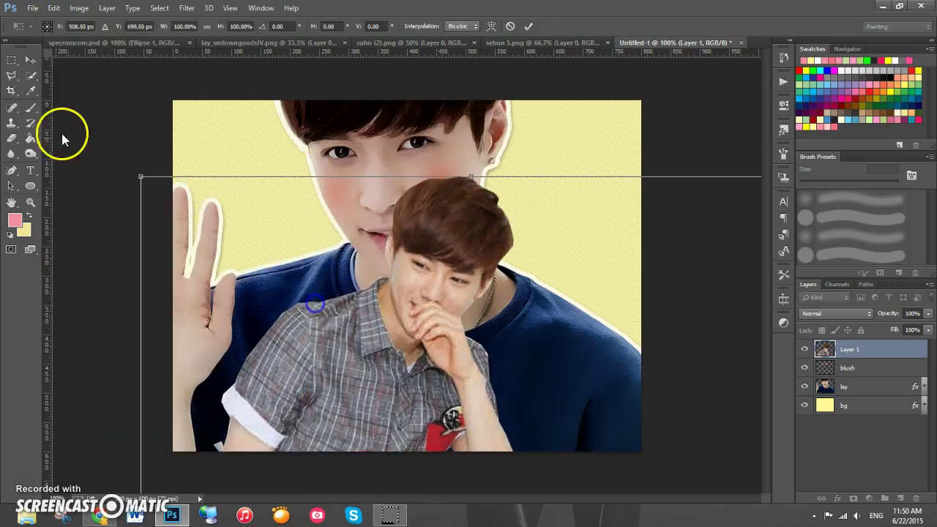
{"action": "left_click_drag", "start_coordinate": [140, 177], "coordinate": [463, 359]}
{"action": "left_click_drag", "start_coordinate": [464, 448], "coordinate": [507, 333]}
{"action": "left_click_drag", "start_coordinate": [606, 429], "coordinate": [579, 252]}
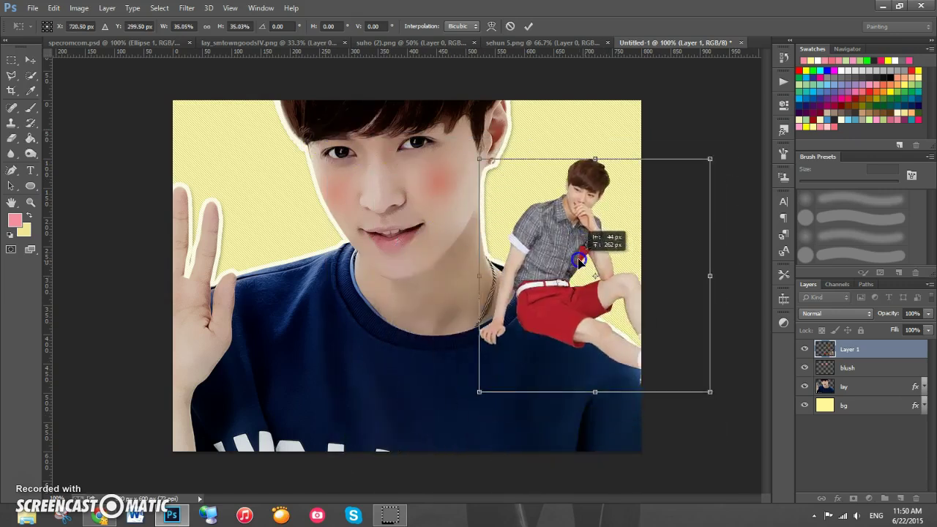
{"action": "left_click_drag", "start_coordinate": [479, 154], "coordinate": [547, 207]}
{"action": "left_click_drag", "start_coordinate": [601, 313], "coordinate": [567, 277]}
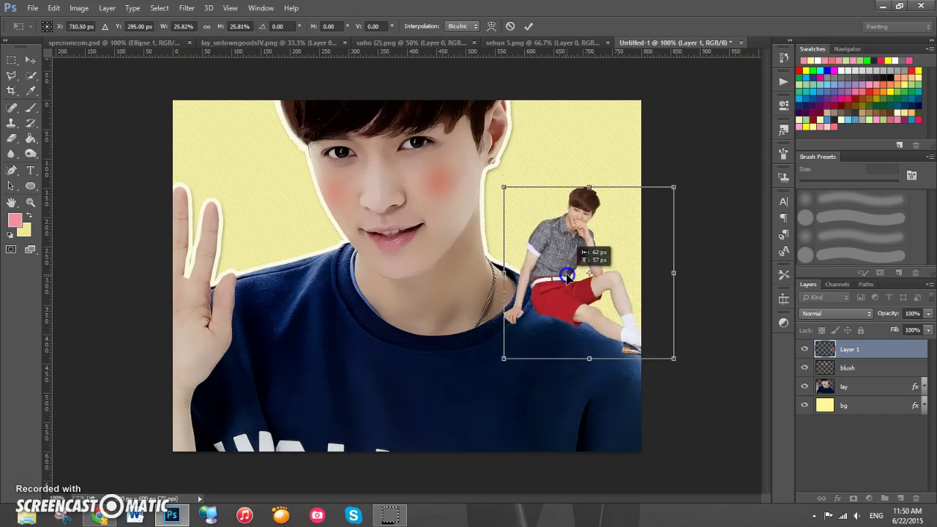
{"action": "left_click", "coordinate": [529, 27]}
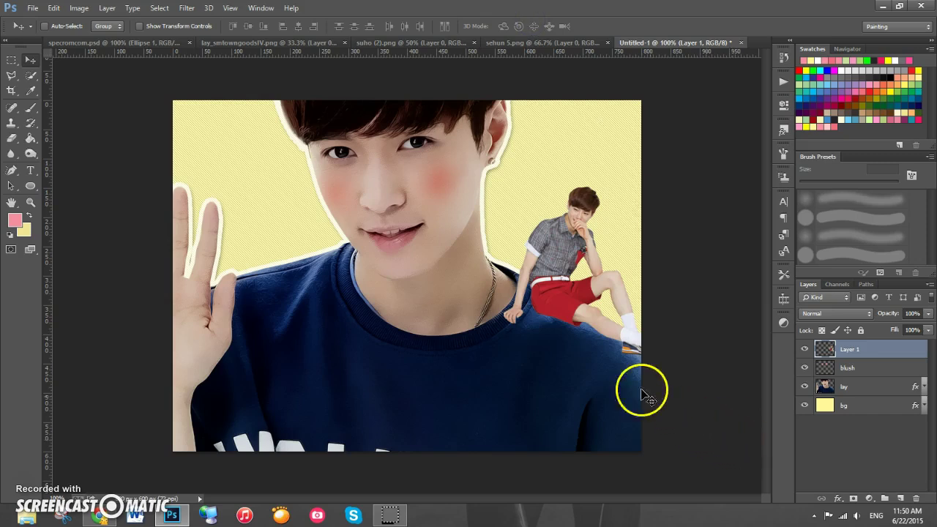
Rename the new layer to 'suho'
{"action": "double_click", "coordinate": [850, 349]}
{"action": "type", "text": "suho"}
{"action": "key", "text": "Return"}
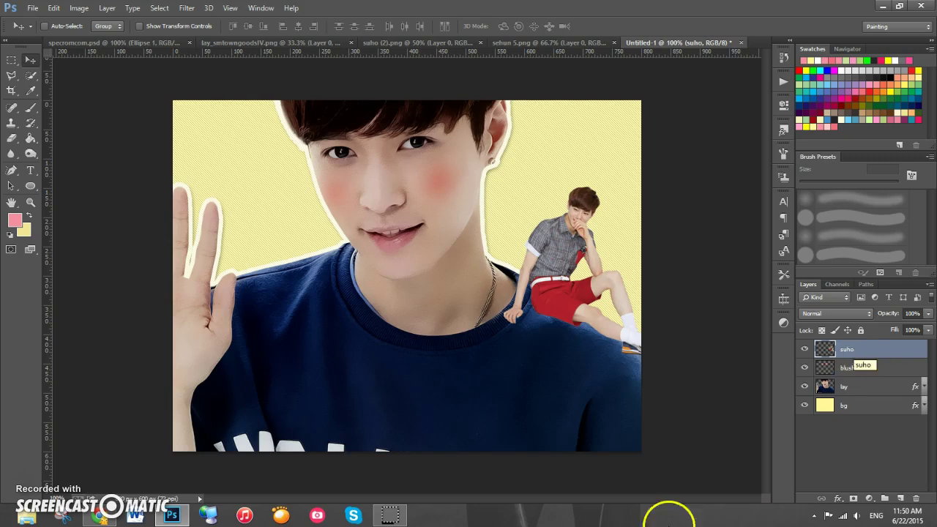
Run Topaz Clean 3 on the suho figure with the CrispStyle preset at Strength 1
{"action": "left_click", "coordinate": [187, 9]}
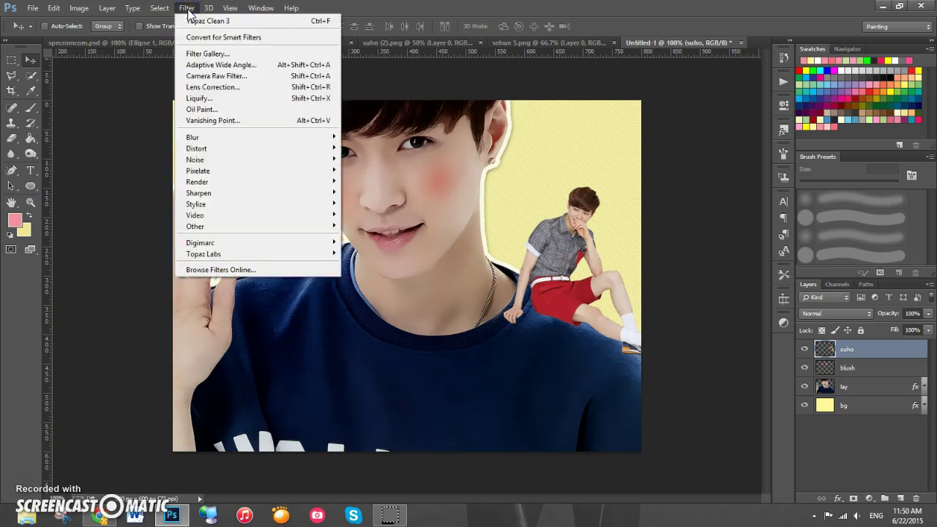
{"action": "mouse_move", "coordinate": [220, 253]}
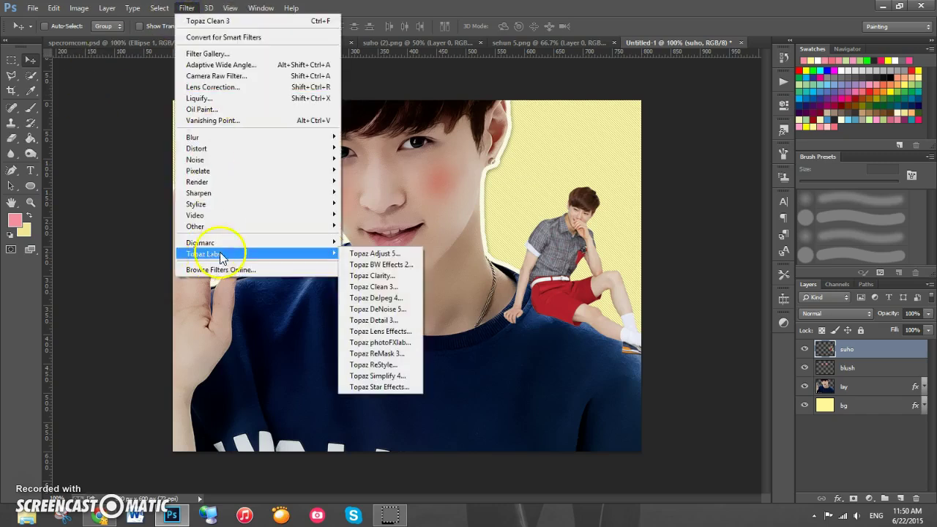
{"action": "left_click", "coordinate": [375, 287]}
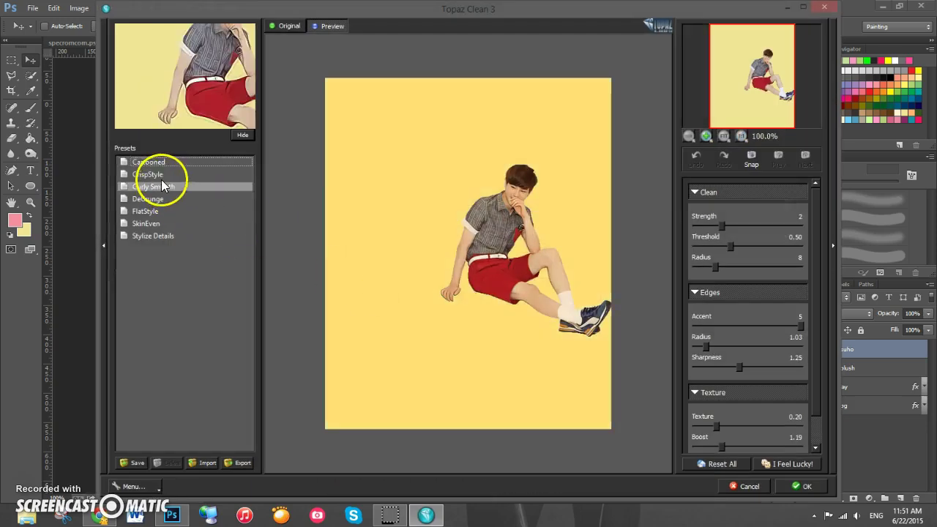
{"action": "left_click", "coordinate": [154, 174]}
{"action": "left_click", "coordinate": [721, 227]}
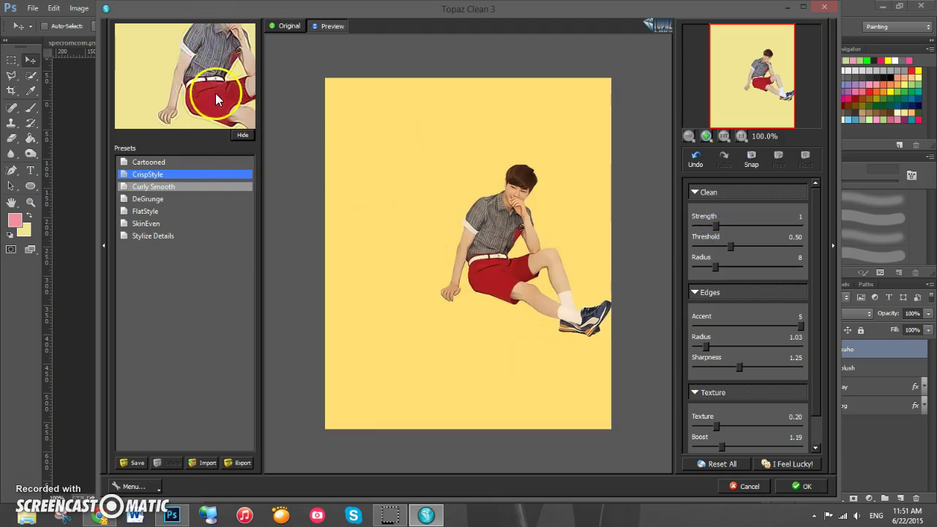
{"action": "left_click", "coordinate": [802, 486]}
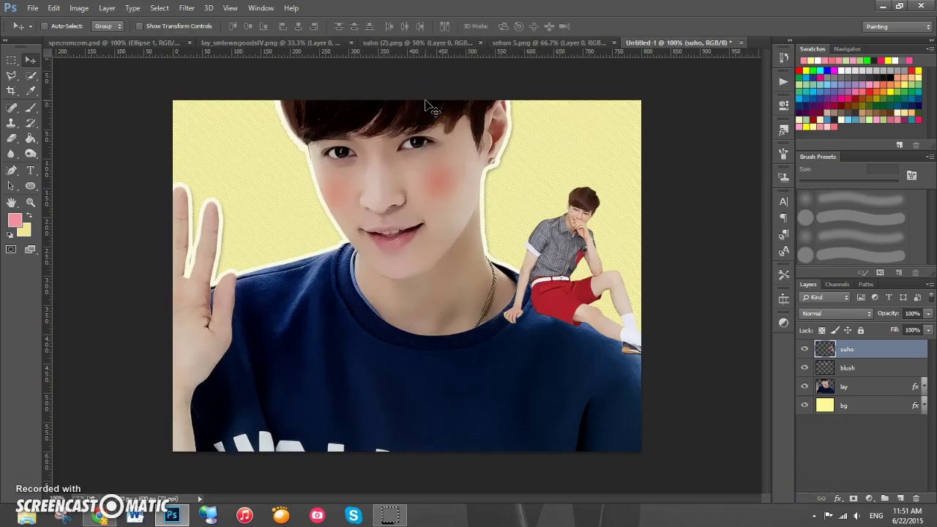
Add a drop shadow at 48% opacity to the suho layer
{"action": "double_click", "coordinate": [888, 353]}
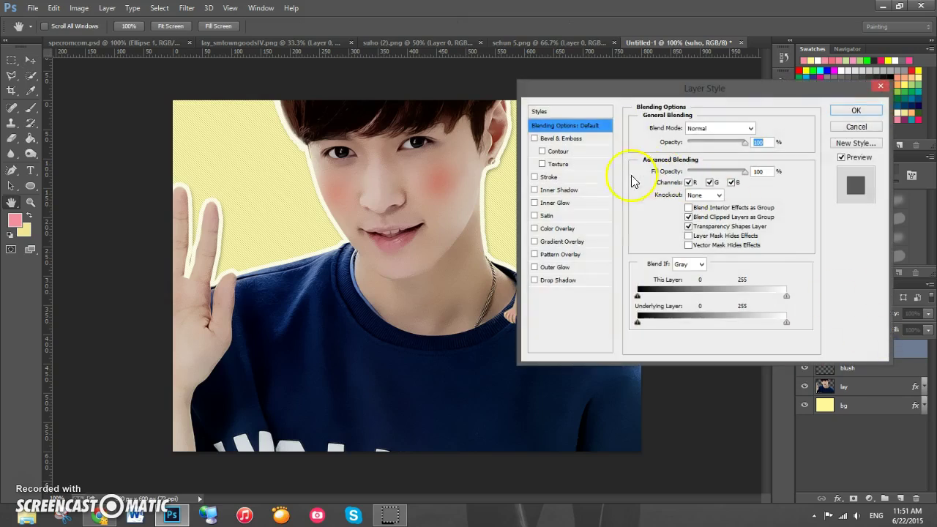
{"action": "left_click", "coordinate": [558, 281]}
{"action": "left_click_drag", "start_coordinate": [628, 86], "coordinate": [218, 114]}
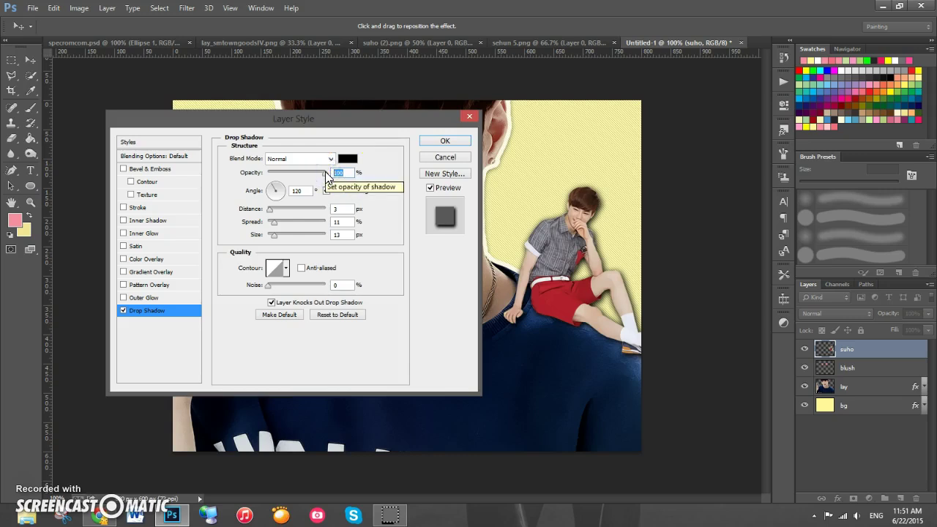
{"action": "type", "text": "48"}
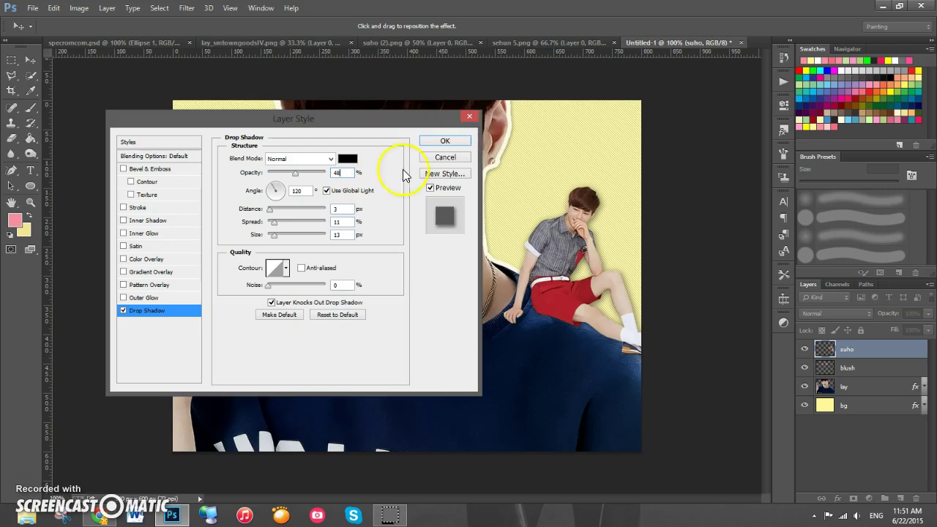
{"action": "left_click", "coordinate": [451, 141]}
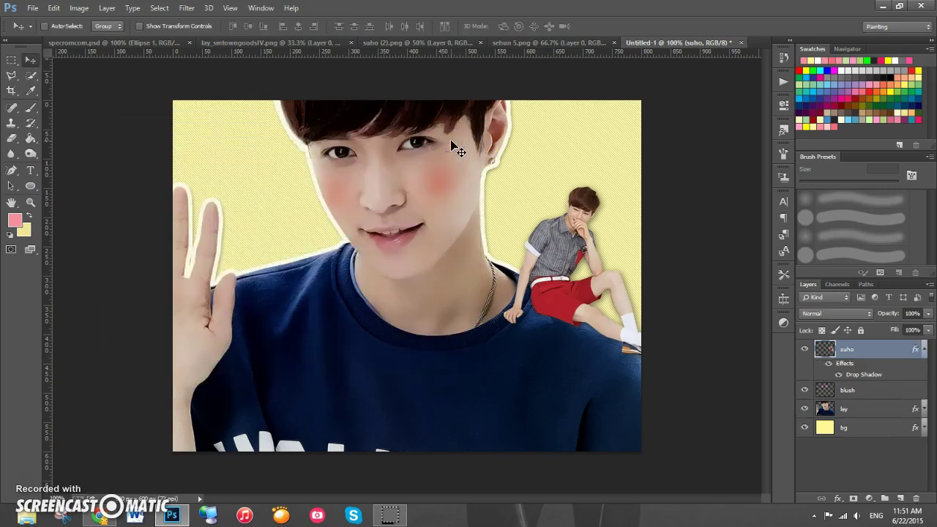
Bring the snack-holding blond figure from sehun 5.png into the poster
{"action": "left_click", "coordinate": [924, 349]}
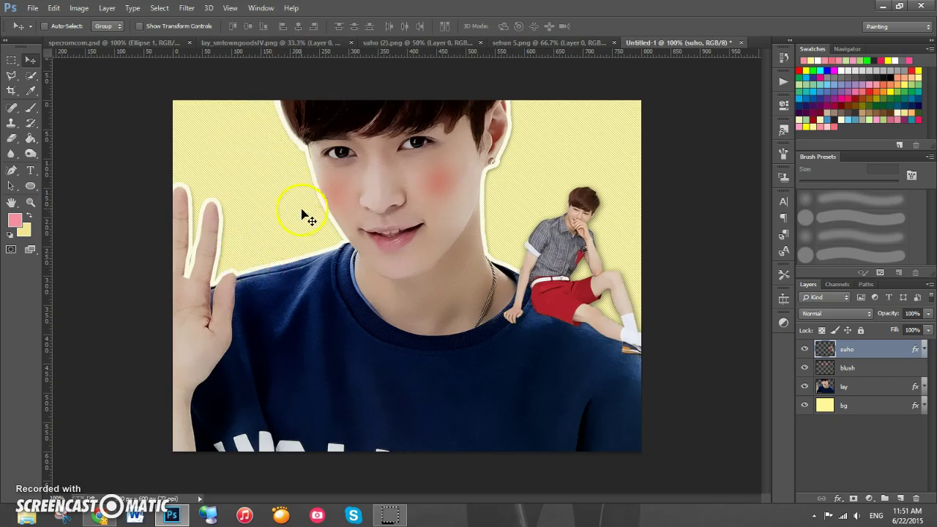
{"action": "left_click", "coordinate": [528, 41]}
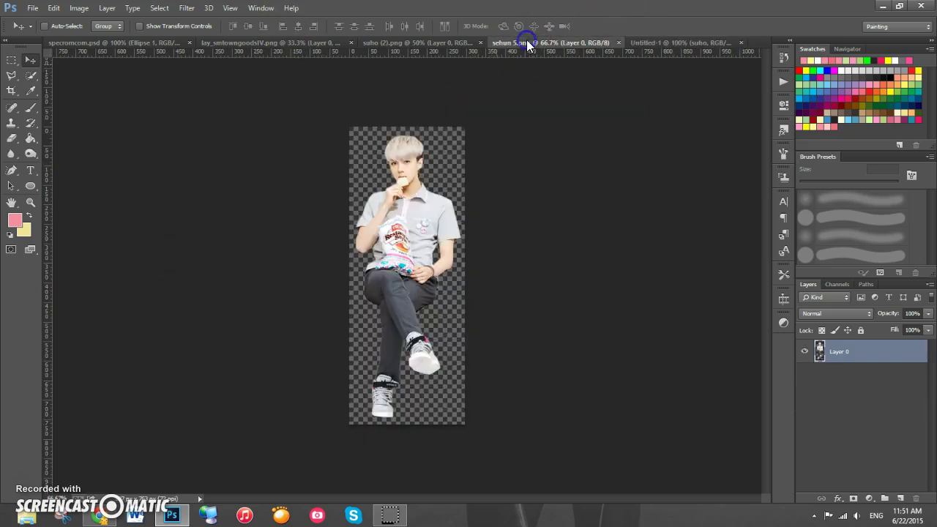
{"action": "left_click_drag", "start_coordinate": [381, 246], "coordinate": [257, 248]}
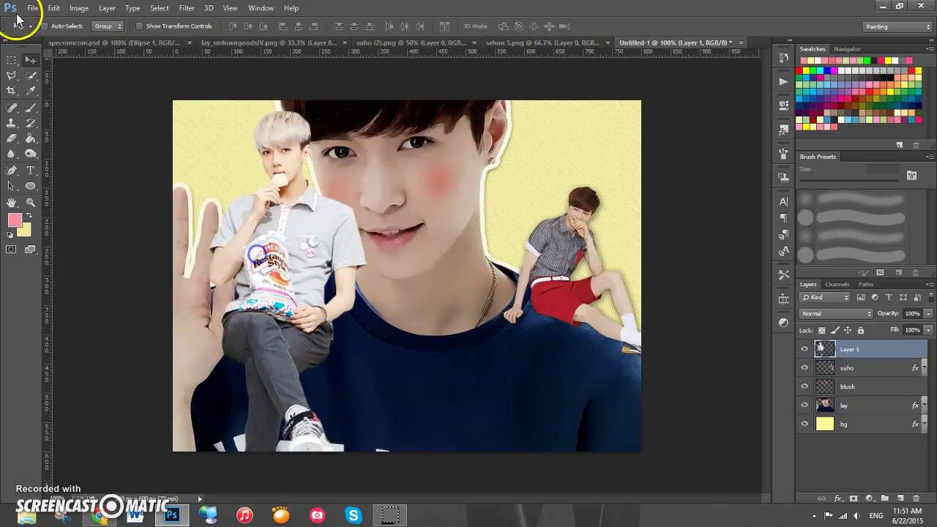
Scale the figure to about half size at the poster's left and name the layer 'sehun'
{"action": "left_click", "coordinate": [53, 7]}
{"action": "mouse_move", "coordinate": [114, 248]}
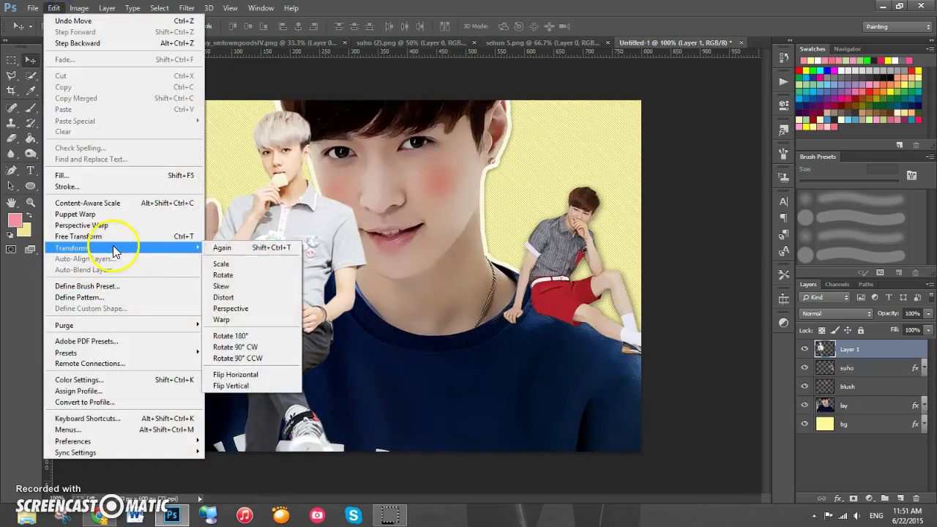
{"action": "left_click", "coordinate": [223, 262]}
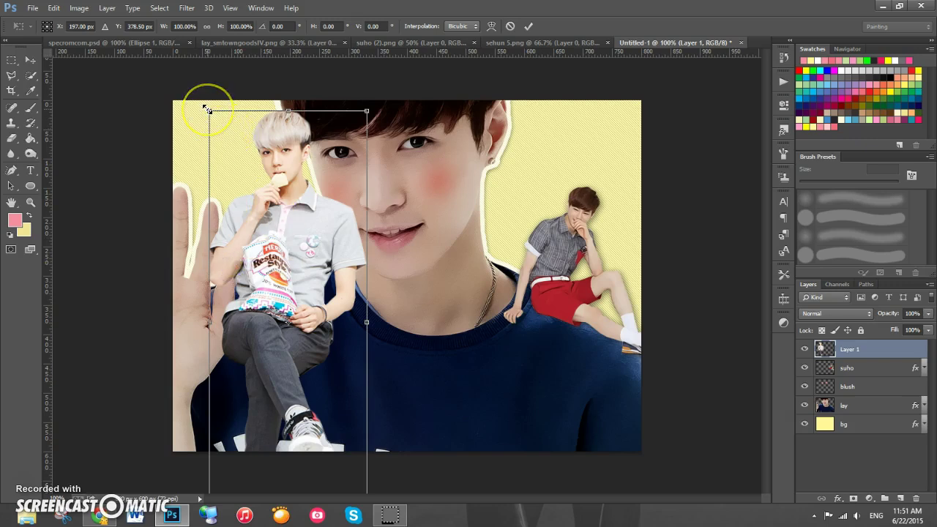
{"action": "left_click_drag", "start_coordinate": [208, 110], "coordinate": [262, 256]}
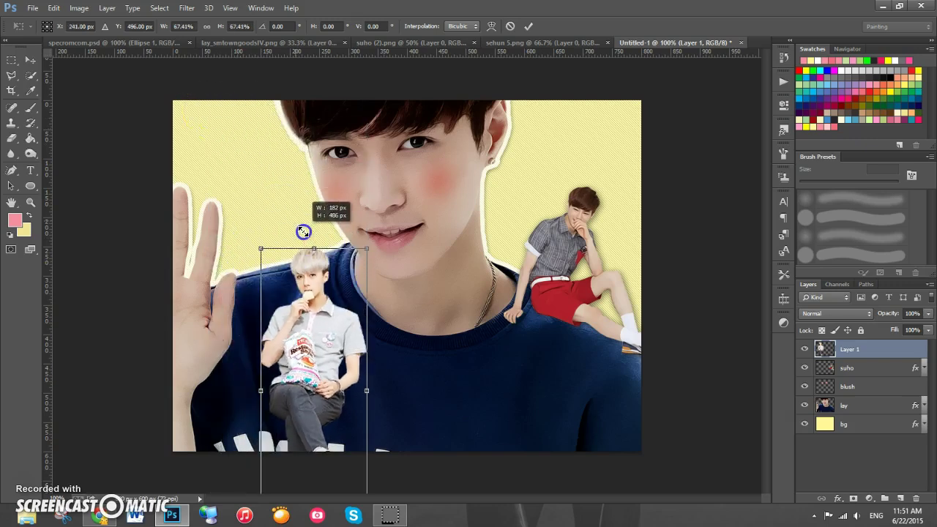
{"action": "left_click_drag", "start_coordinate": [322, 320], "coordinate": [276, 206]}
{"action": "left_click_drag", "start_coordinate": [216, 132], "coordinate": [268, 193]}
{"action": "left_click_drag", "start_coordinate": [299, 296], "coordinate": [297, 251]}
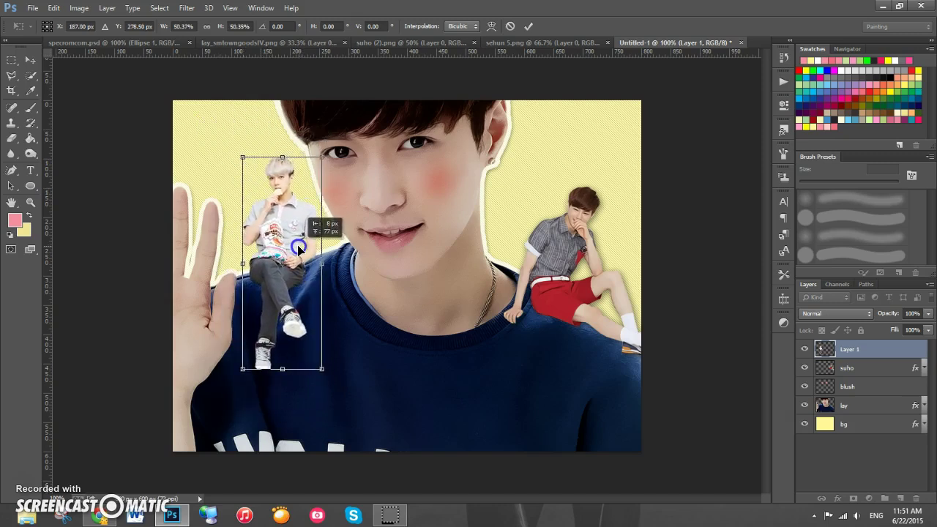
{"action": "left_click", "coordinate": [528, 26]}
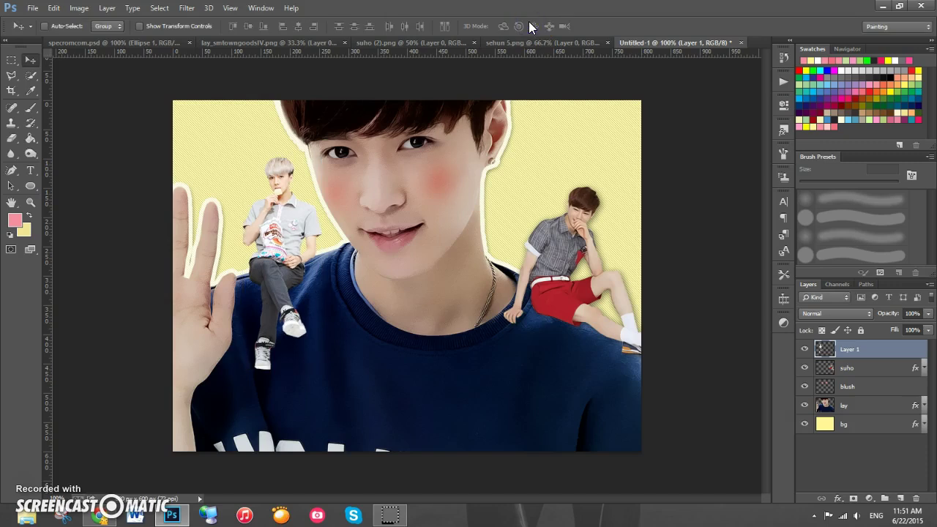
{"action": "double_click", "coordinate": [851, 350]}
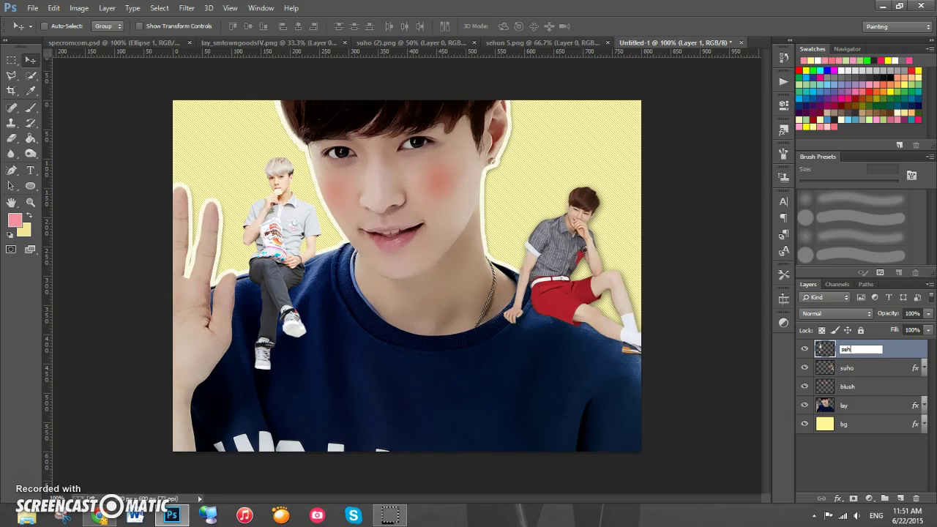
{"action": "key", "text": "Return"}
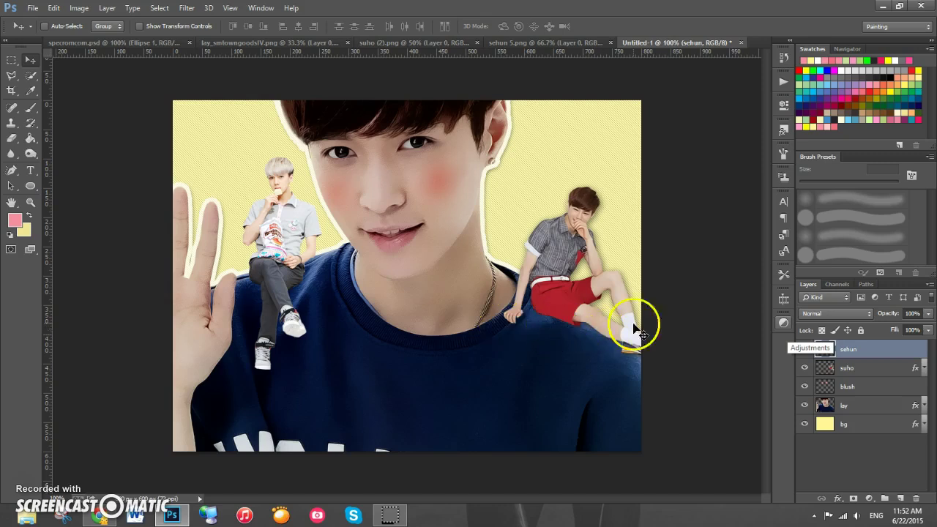
Give the sehun layer a drop shadow at 48% opacity
{"action": "double_click", "coordinate": [889, 350]}
{"action": "left_click_drag", "start_coordinate": [275, 117], "coordinate": [604, 103]}
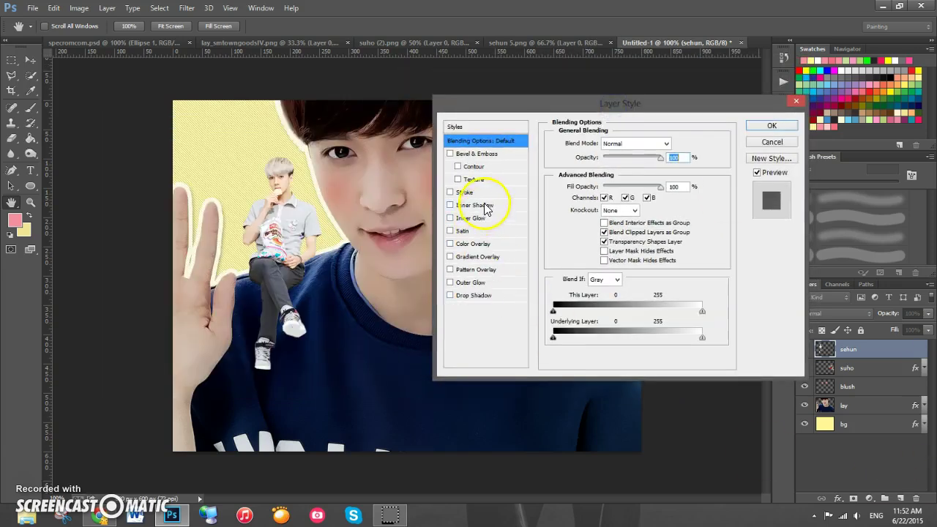
{"action": "left_click", "coordinate": [477, 297]}
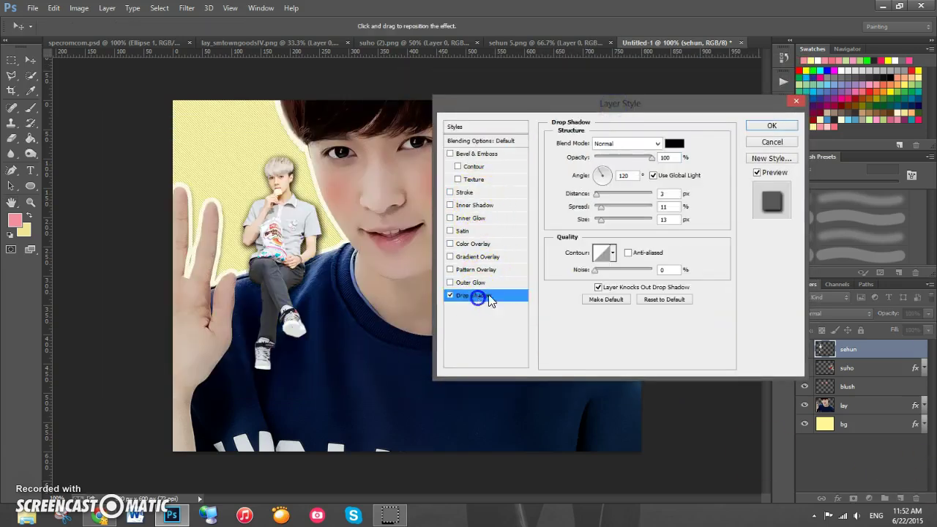
{"action": "left_click", "coordinate": [628, 160]}
{"action": "type", "text": "48"}
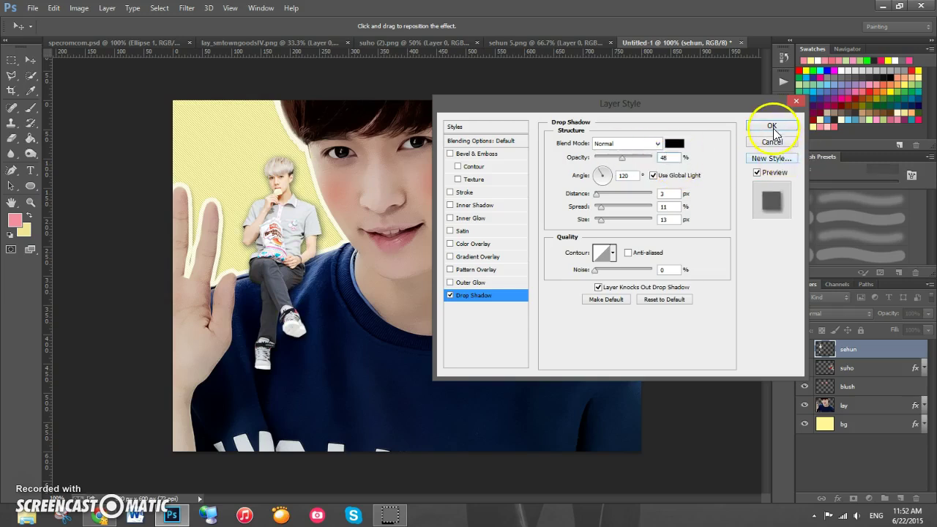
{"action": "left_click", "coordinate": [772, 126]}
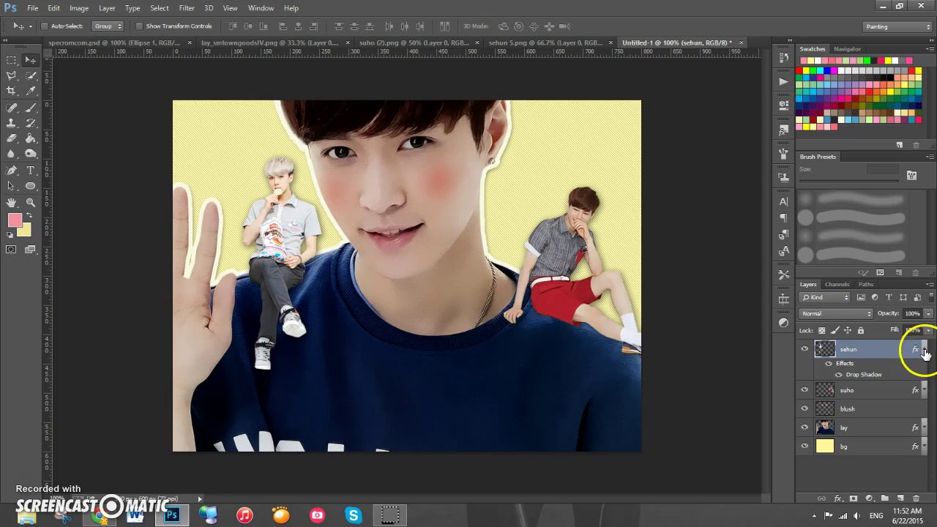
Reapply Topaz Clean 3 to sehun, check the specromcom.psd reference, then return to Untitled-1
{"action": "left_click", "coordinate": [924, 350]}
{"action": "left_click", "coordinate": [189, 9]}
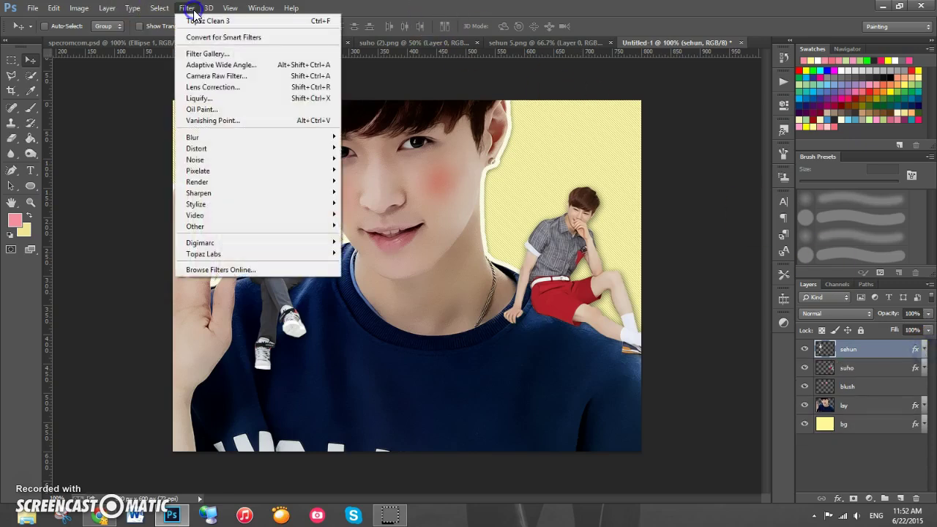
{"action": "left_click", "coordinate": [205, 21]}
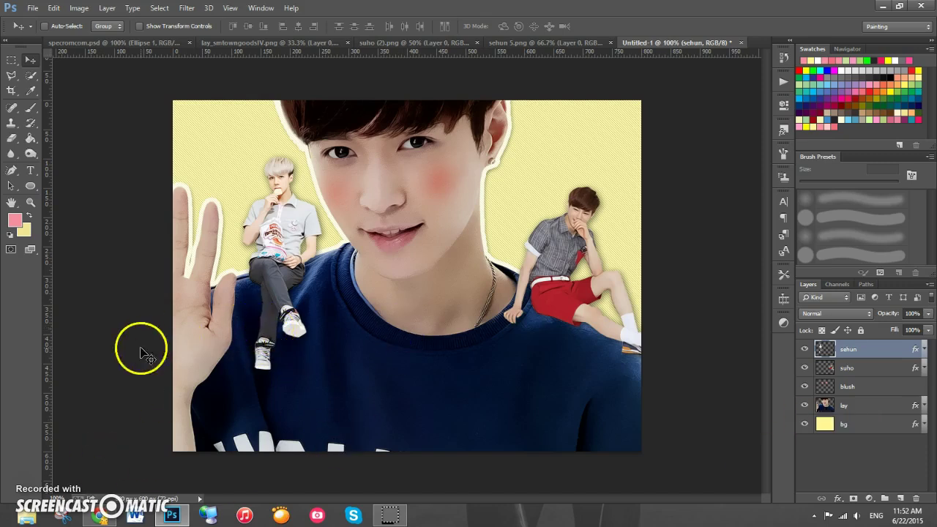
{"action": "left_click", "coordinate": [93, 42]}
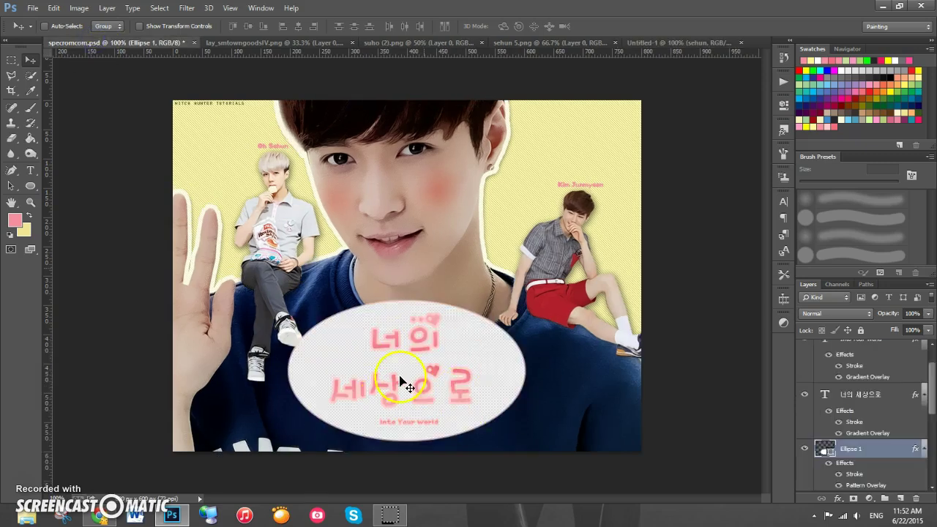
{"action": "left_click", "coordinate": [659, 44]}
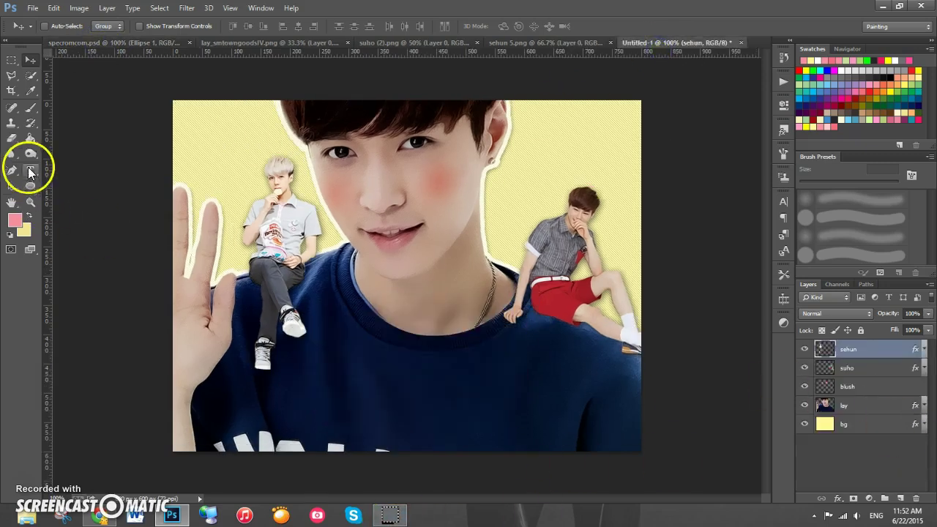
Create a 403 × 238 px ellipse at the poster's lower right with the Ellipse Tool
{"action": "left_click", "coordinate": [29, 188]}
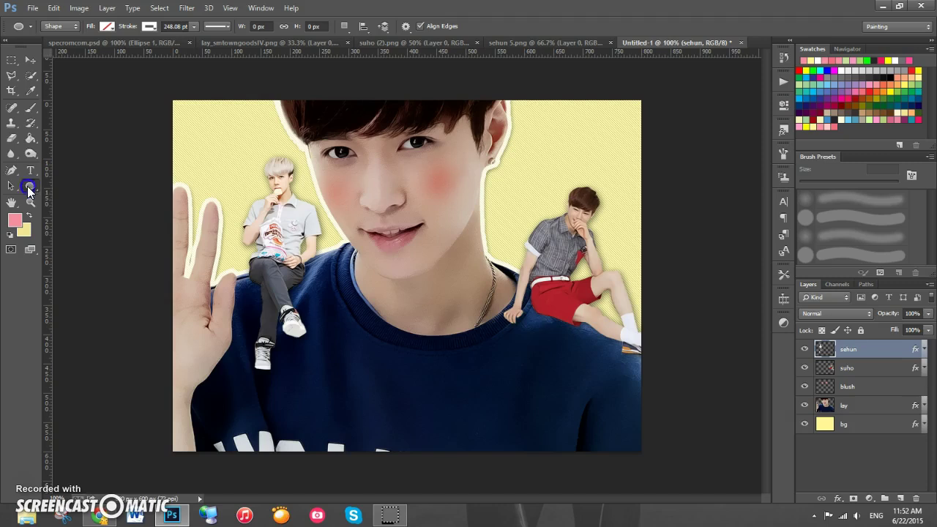
{"action": "right_click", "coordinate": [30, 187]}
{"action": "left_click", "coordinate": [68, 208]}
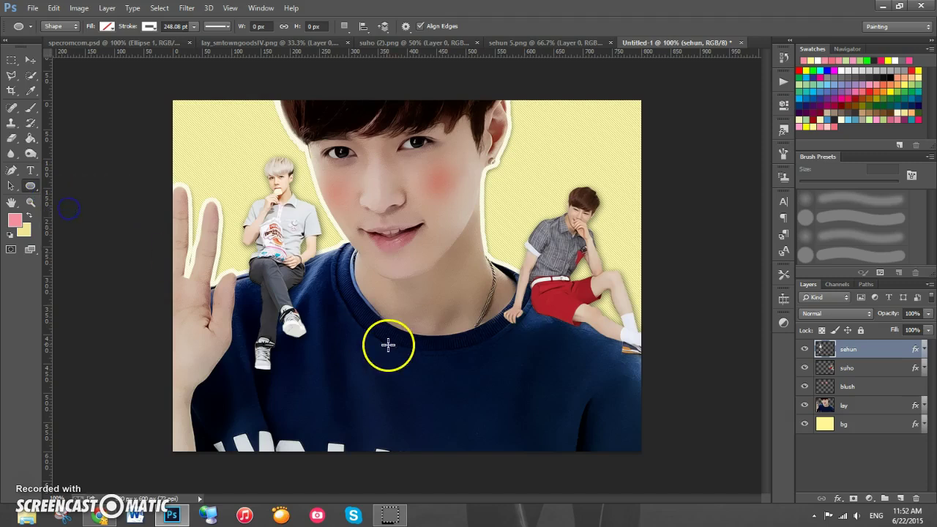
{"action": "left_click", "coordinate": [249, 27]}
{"action": "type", "text": "403"}
{"action": "left_click", "coordinate": [307, 26]}
{"action": "left_click", "coordinate": [404, 362]}
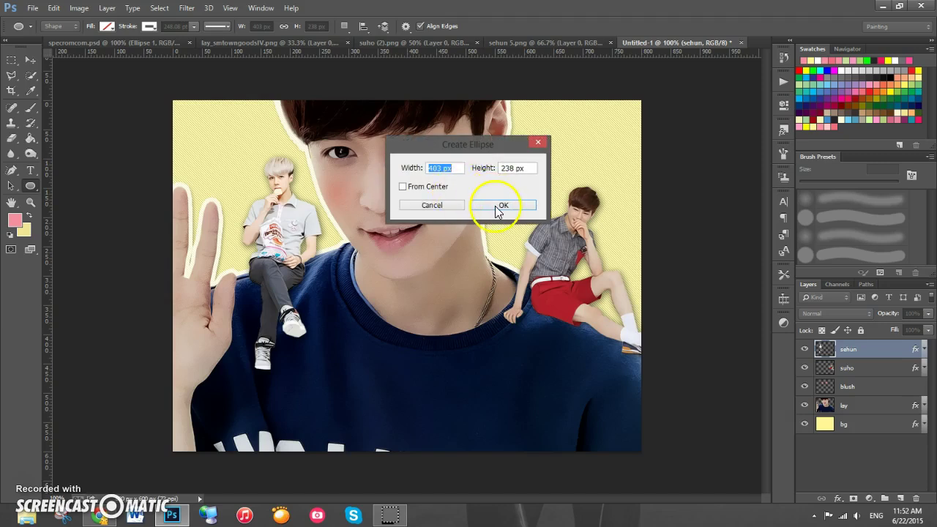
{"action": "left_click", "coordinate": [502, 205]}
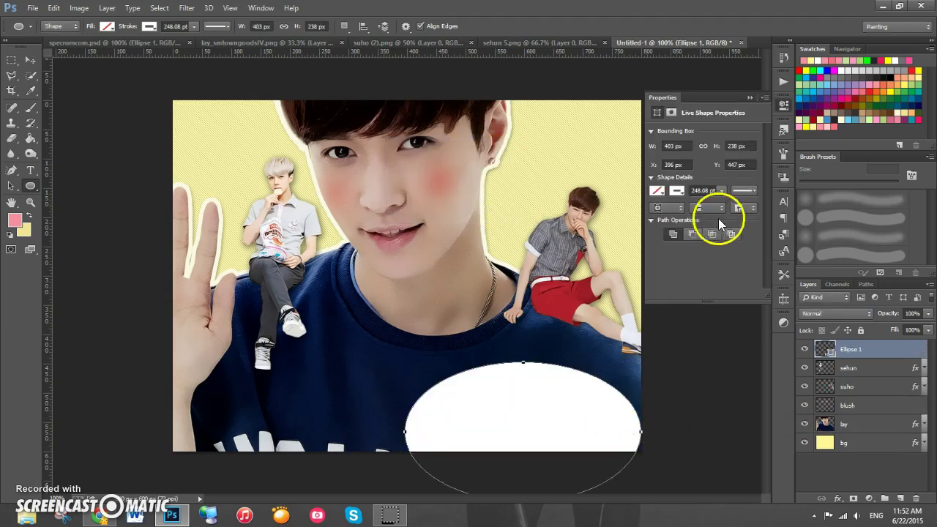
Fill the ellipse shape with solid white
{"action": "left_click", "coordinate": [658, 196]}
{"action": "left_click", "coordinate": [658, 247]}
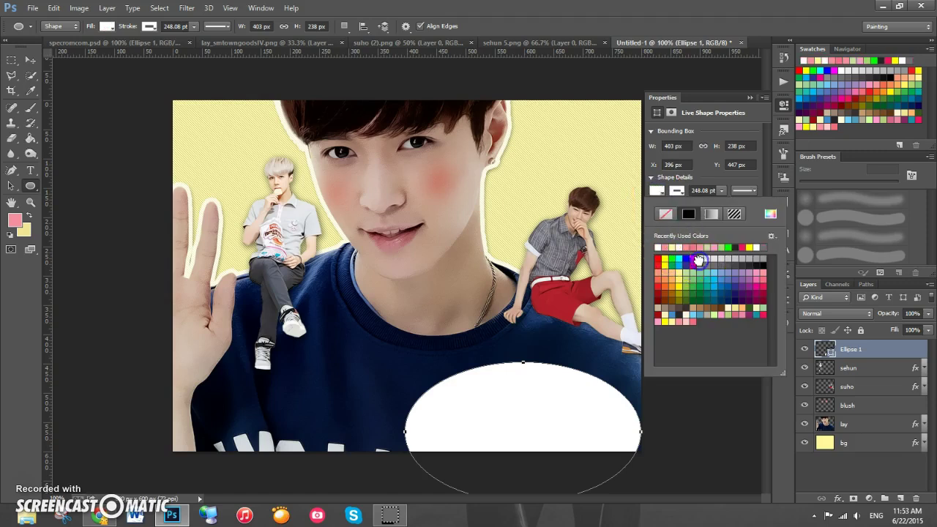
{"action": "left_click", "coordinate": [702, 177]}
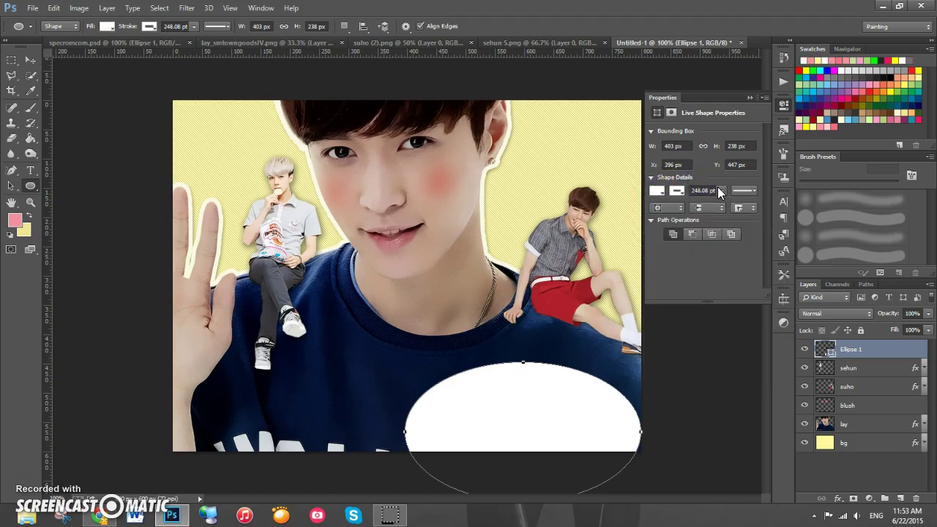
{"action": "left_click", "coordinate": [749, 97]}
Move the ellipse to the lower centre, aligned to a vertical guide under the chin
{"action": "left_click", "coordinate": [34, 57]}
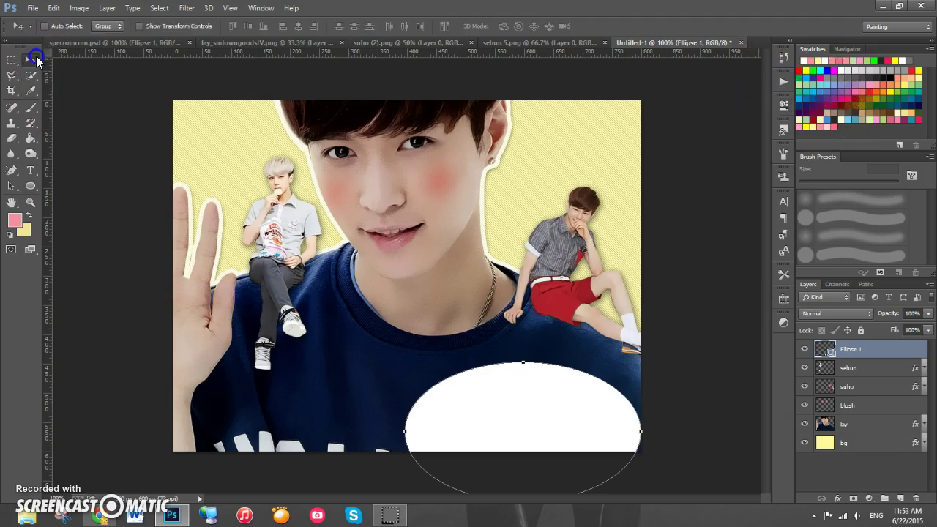
{"action": "left_click_drag", "start_coordinate": [553, 419], "coordinate": [441, 364]}
{"action": "left_click_drag", "start_coordinate": [49, 231], "coordinate": [407, 261]}
{"action": "left_click_drag", "start_coordinate": [477, 406], "coordinate": [472, 399]}
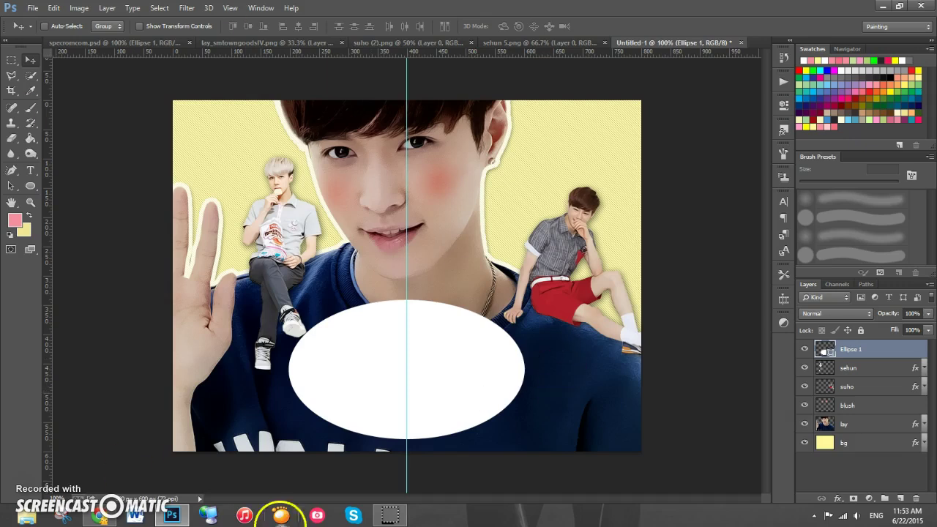
Add a 2 px light pink (#ffcccc) stroke to Ellipse 1
{"action": "double_click", "coordinate": [886, 352]}
{"action": "left_click_drag", "start_coordinate": [552, 106], "coordinate": [612, 103]}
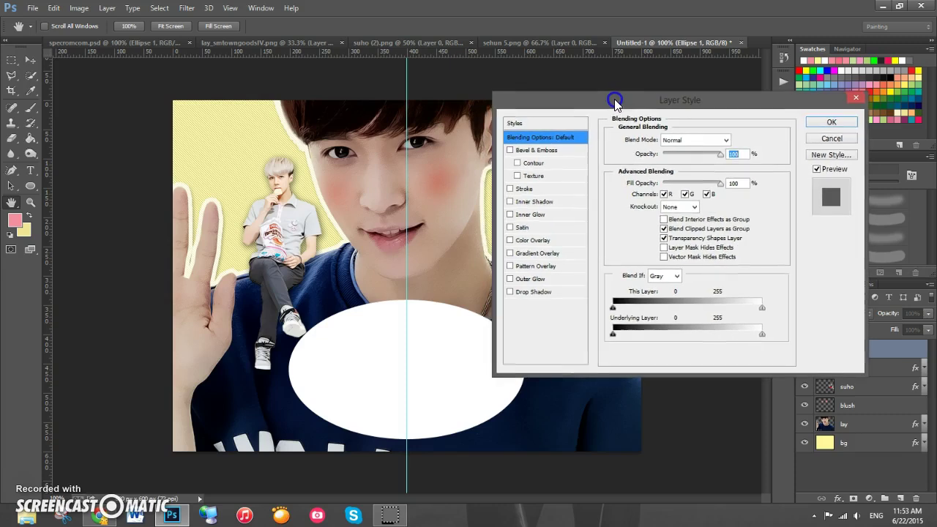
{"action": "left_click", "coordinate": [536, 188]}
{"action": "left_click_drag", "start_coordinate": [649, 96], "coordinate": [558, 90]}
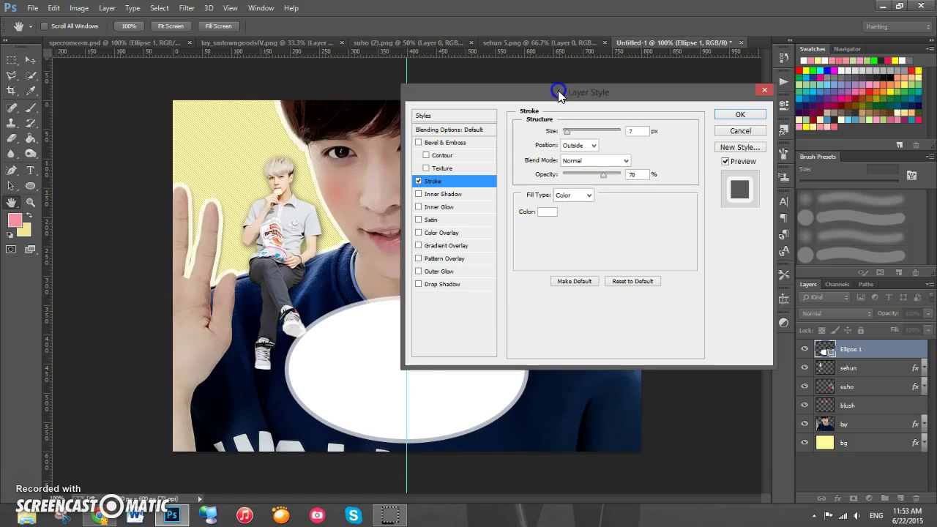
{"action": "left_click", "coordinate": [636, 134]}
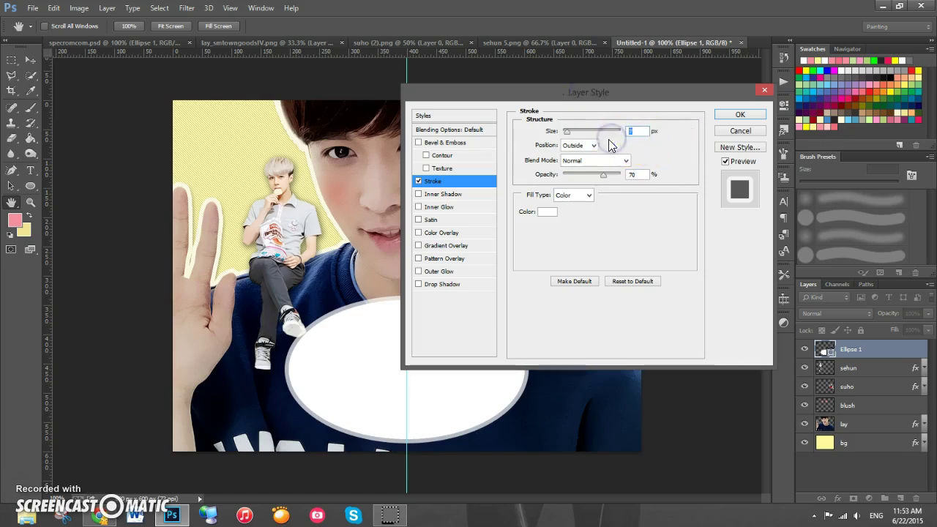
{"action": "type", "text": "2"}
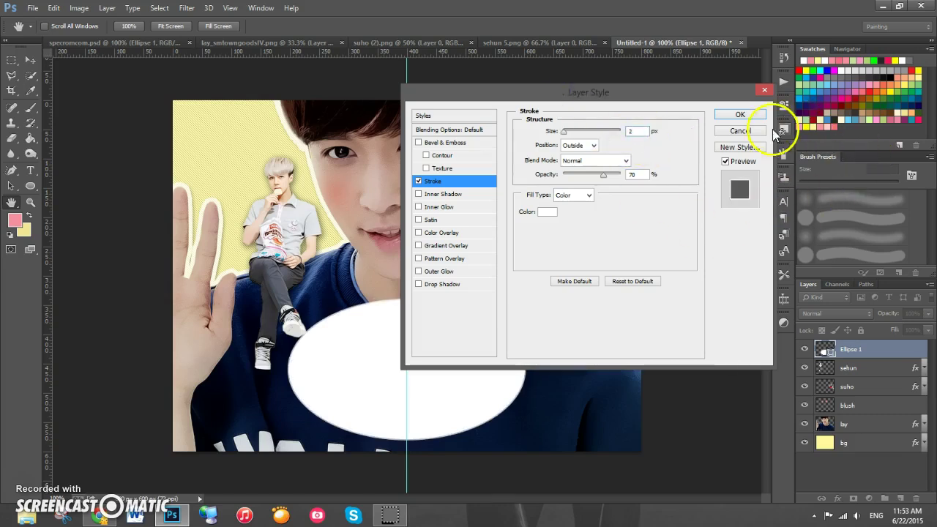
{"action": "left_click", "coordinate": [548, 212]}
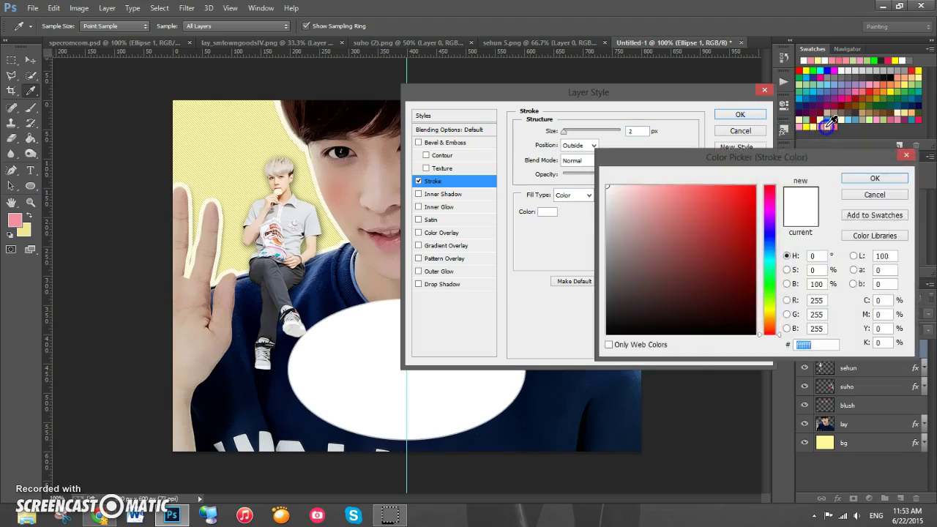
{"action": "left_click", "coordinate": [830, 126]}
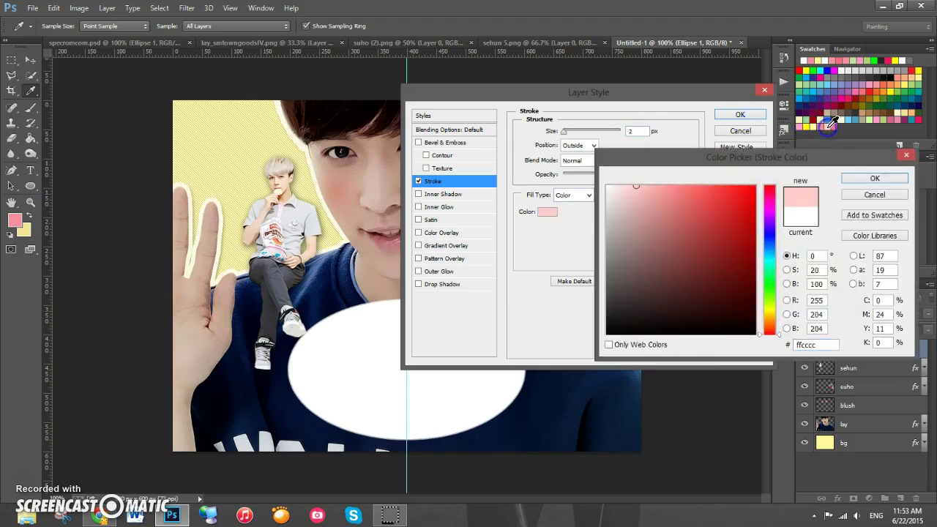
{"action": "left_click", "coordinate": [875, 178]}
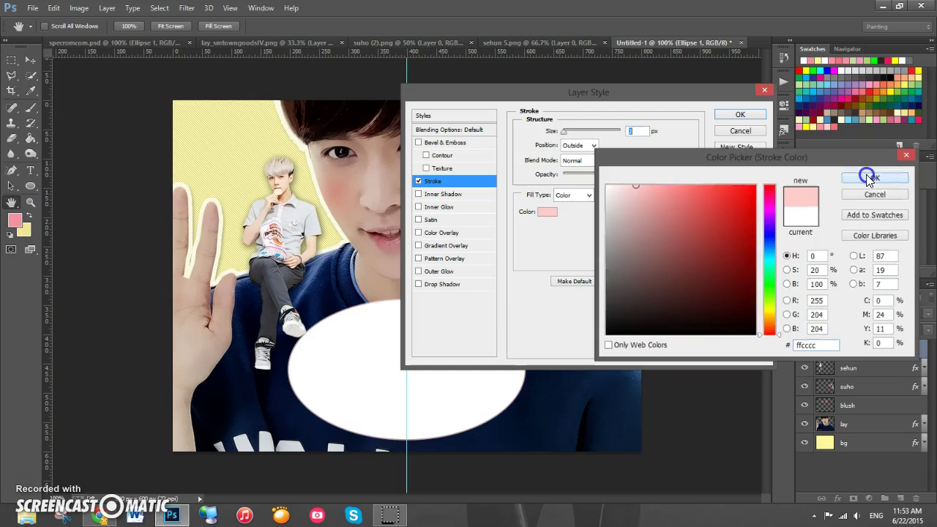
{"action": "left_click", "coordinate": [739, 114]}
Add a grey checker Pattern Overlay at 28% opacity to Ellipse 1
{"action": "double_click", "coordinate": [880, 353]}
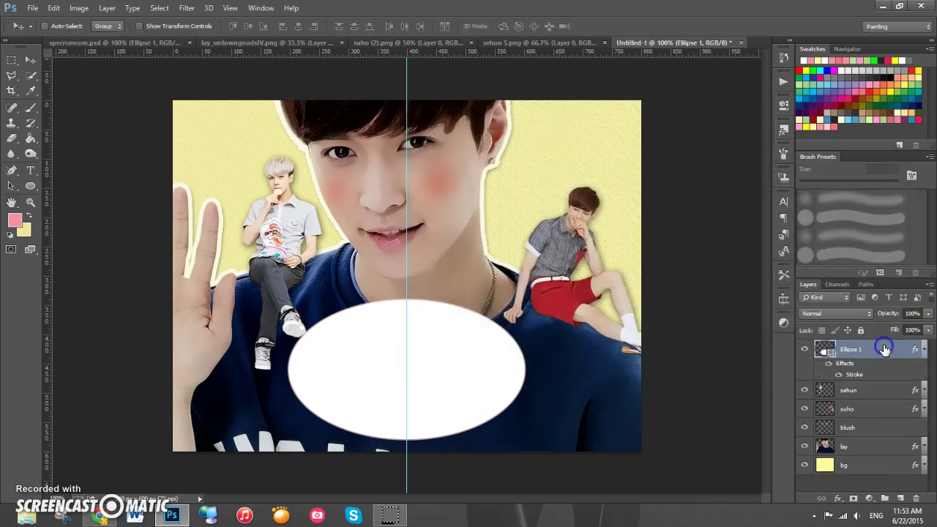
{"action": "left_click_drag", "start_coordinate": [589, 76], "coordinate": [711, 87]}
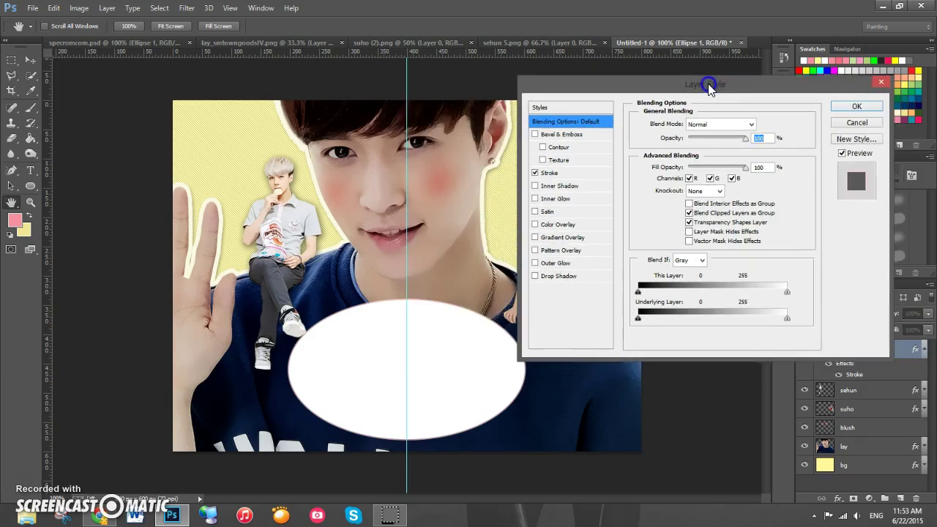
{"action": "left_click", "coordinate": [568, 252]}
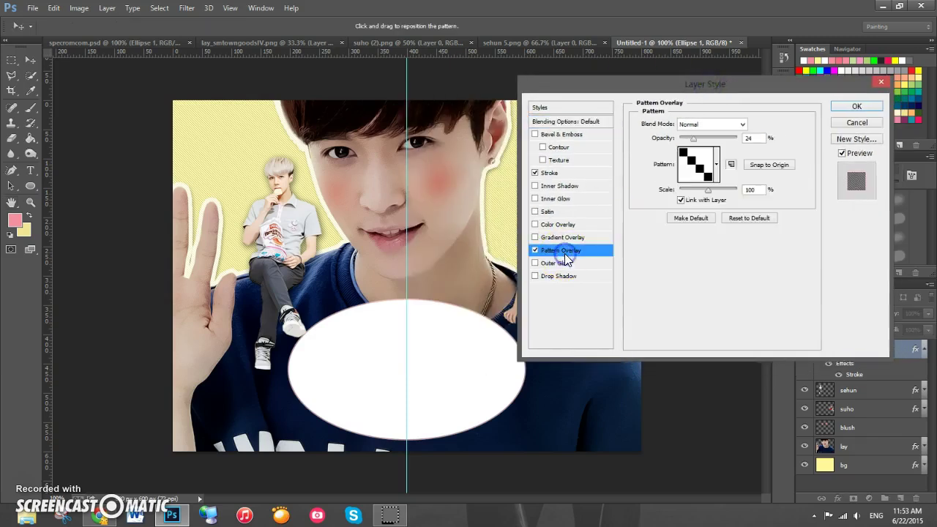
{"action": "left_click", "coordinate": [717, 167]}
{"action": "left_click", "coordinate": [700, 209]}
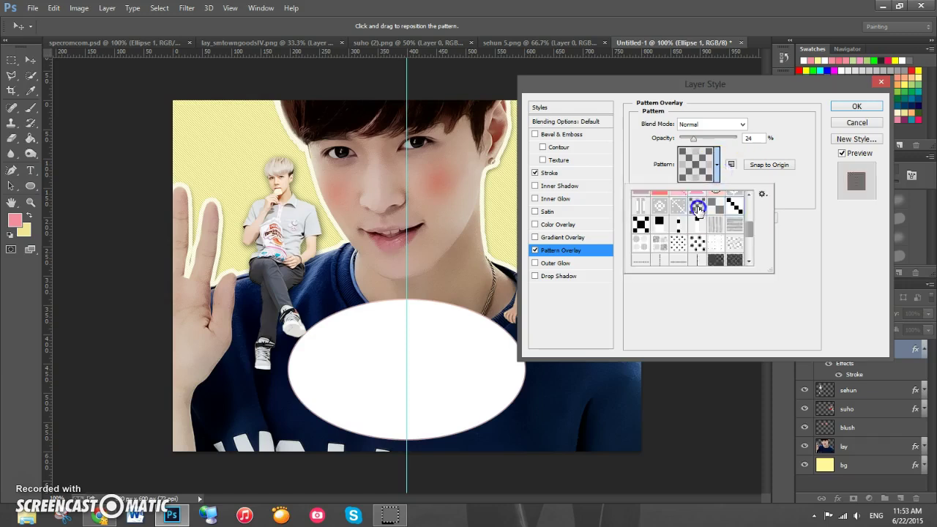
{"action": "left_click", "coordinate": [805, 123]}
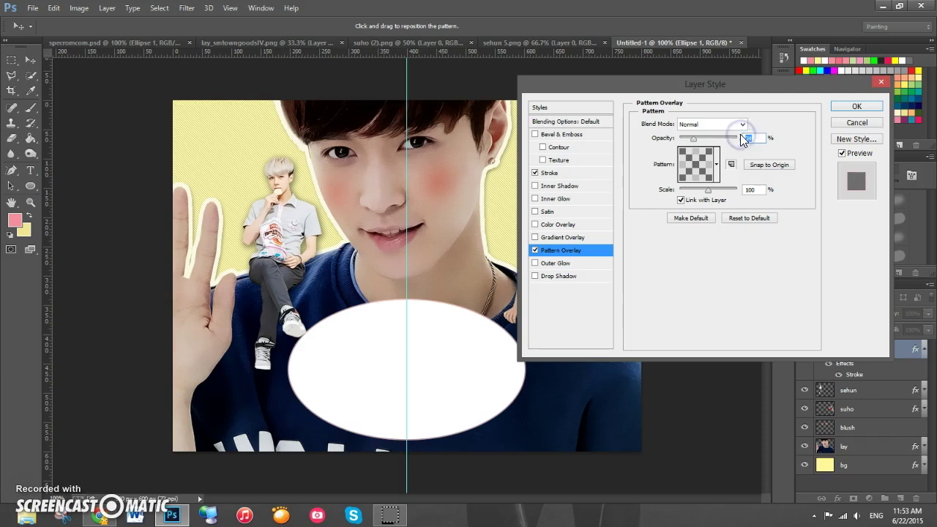
{"action": "type", "text": "28"}
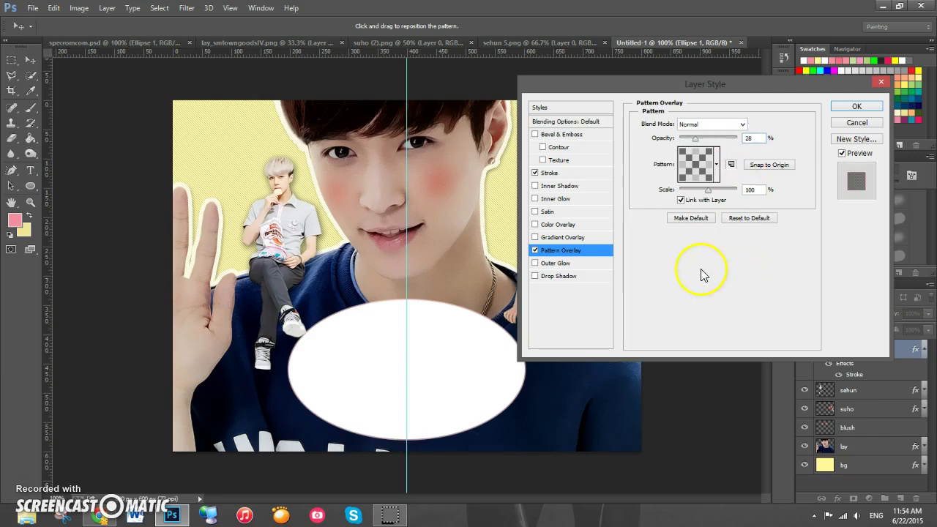
{"action": "left_click", "coordinate": [853, 108]}
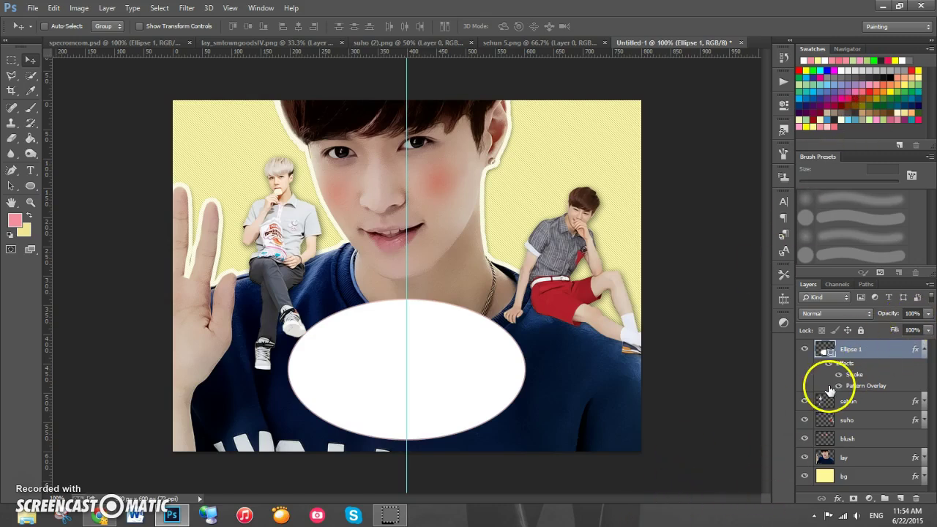
Paste the Korean title 너의 세상으로 into a new text box drawn over the ellipse
{"action": "left_click", "coordinate": [31, 171]}
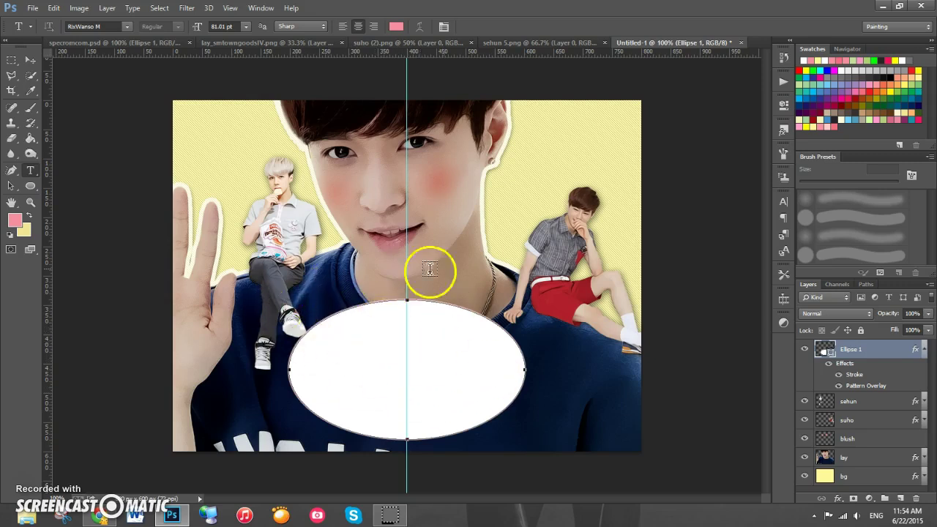
{"action": "left_click_drag", "start_coordinate": [304, 301], "coordinate": [502, 435]}
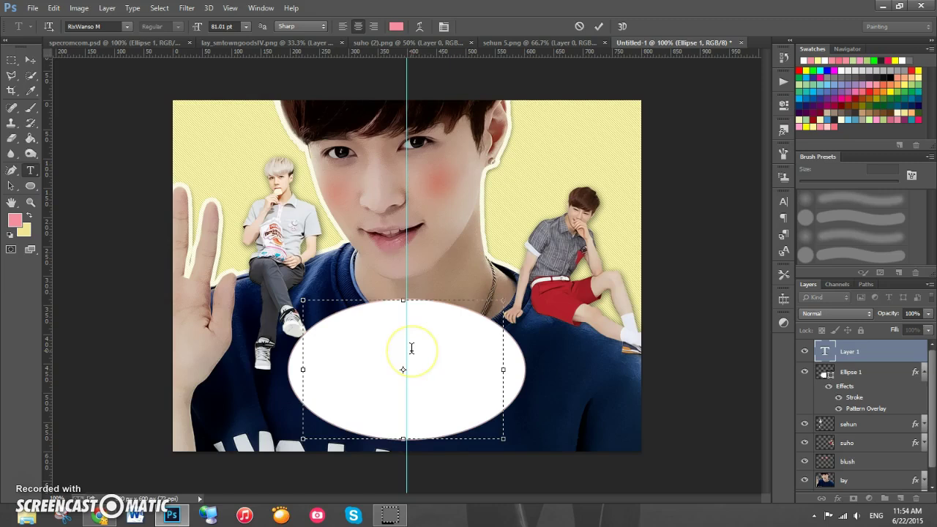
{"action": "type", "text": "너의 세상으로"}
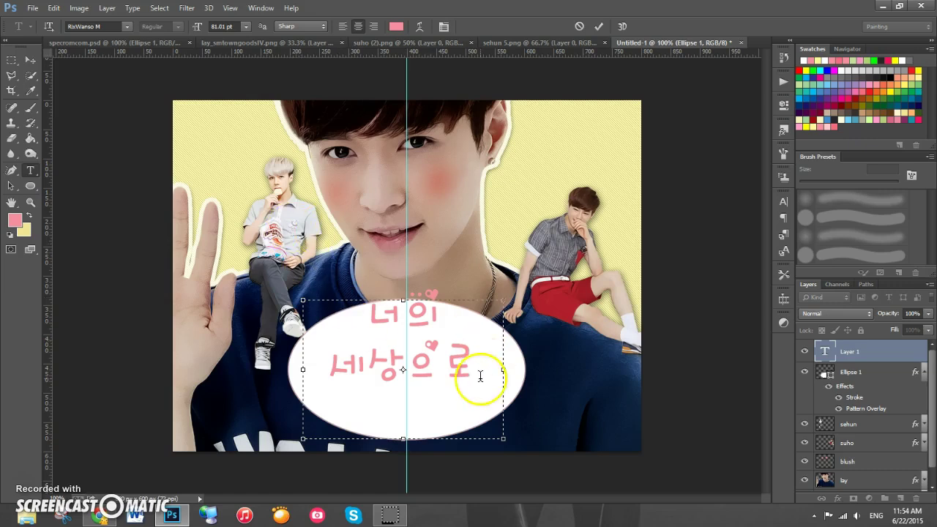
{"action": "left_click", "coordinate": [126, 28]}
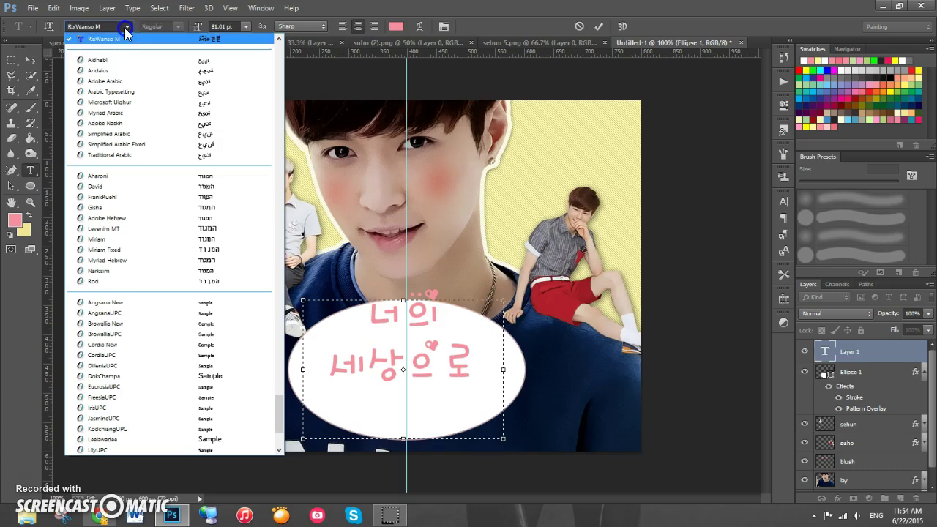
{"action": "left_click", "coordinate": [125, 28]}
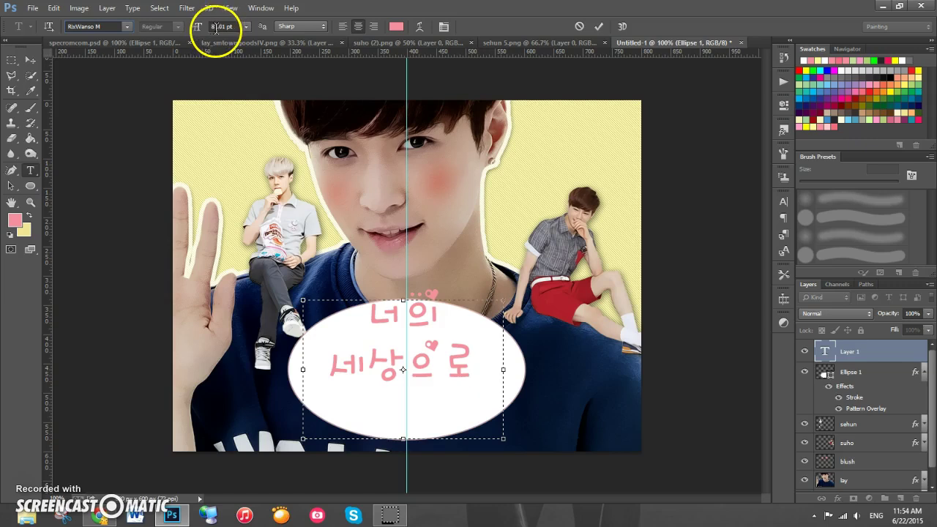
Recolour the Korean text to deeper pink #f26d7d and drag it down to centre it in the ellipse
{"action": "left_click", "coordinate": [396, 27]}
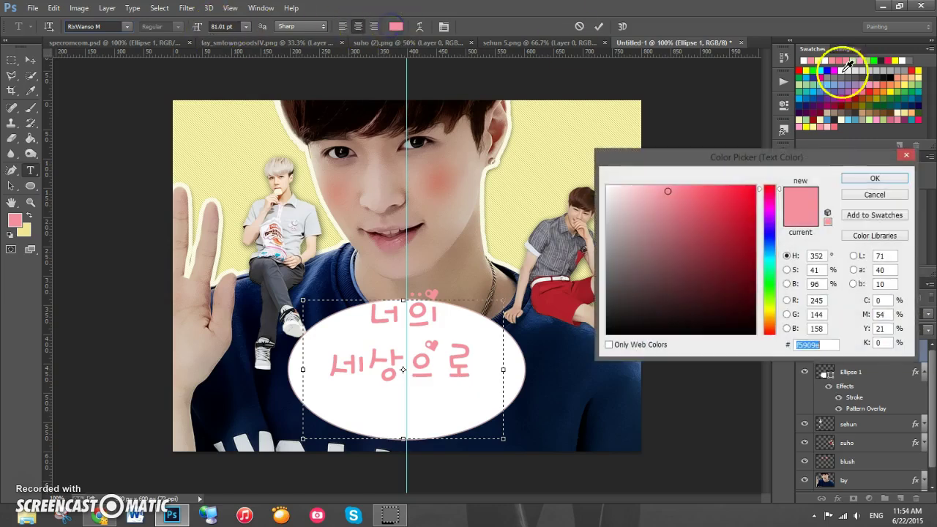
{"action": "left_click", "coordinate": [837, 125]}
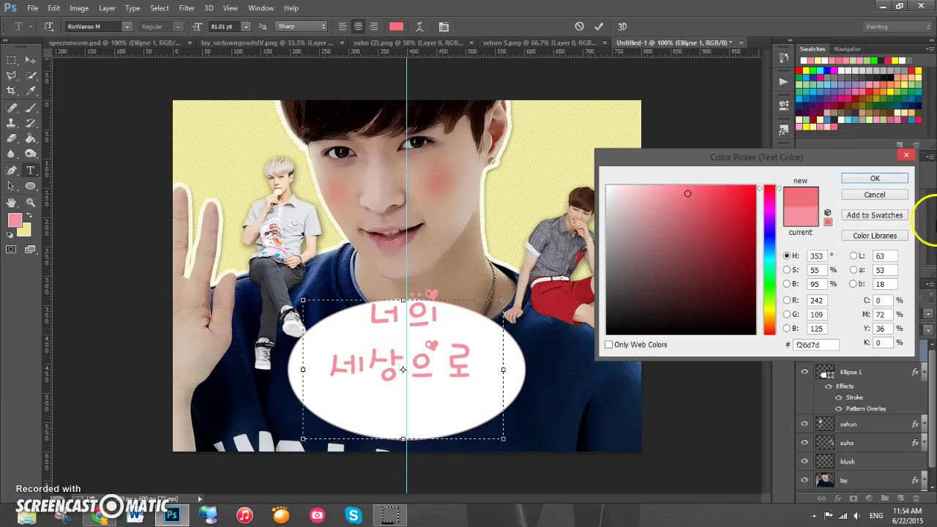
{"action": "left_click", "coordinate": [879, 179]}
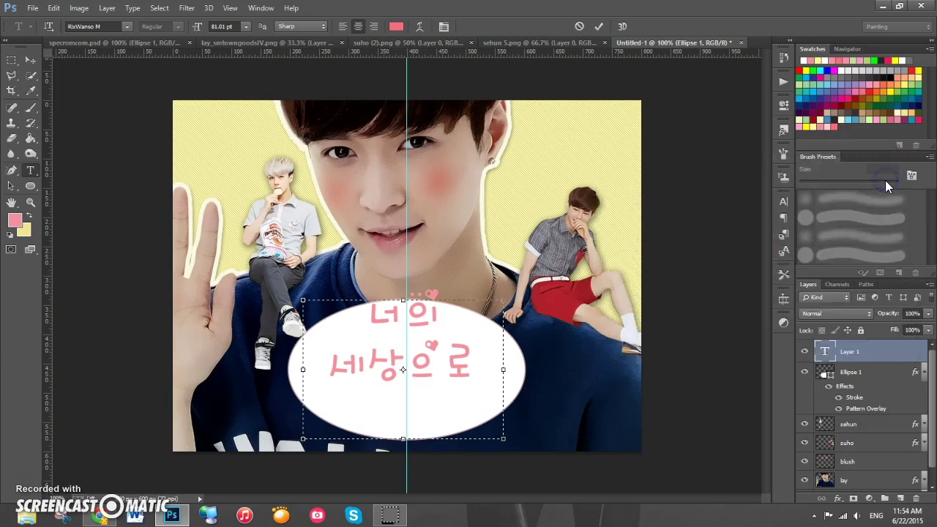
{"action": "left_click", "coordinate": [31, 60]}
{"action": "left_click_drag", "start_coordinate": [430, 346], "coordinate": [435, 380]}
{"action": "left_click_drag", "start_coordinate": [433, 376], "coordinate": [433, 375]}
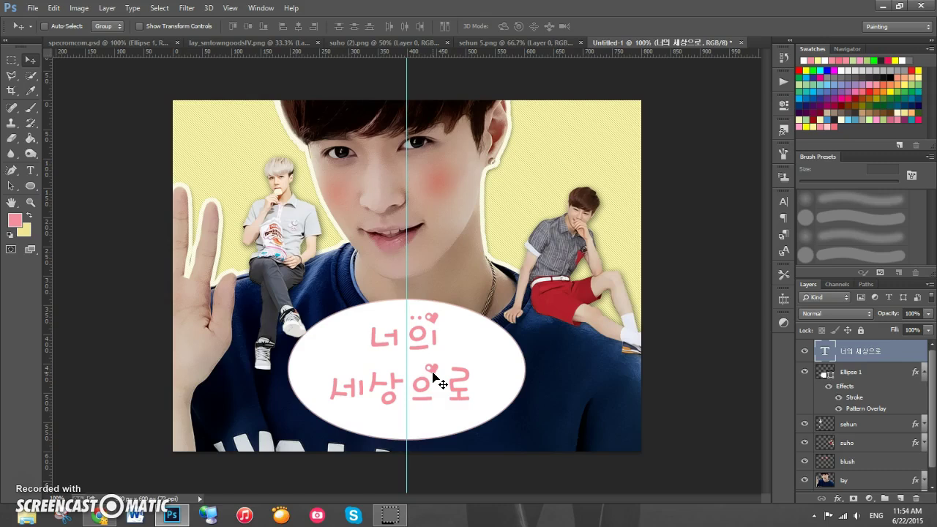
Give the Korean text a 4 px, 100% opacity stroke in light pink ffcccc
{"action": "left_click", "coordinate": [900, 353]}
{"action": "double_click", "coordinate": [901, 352]}
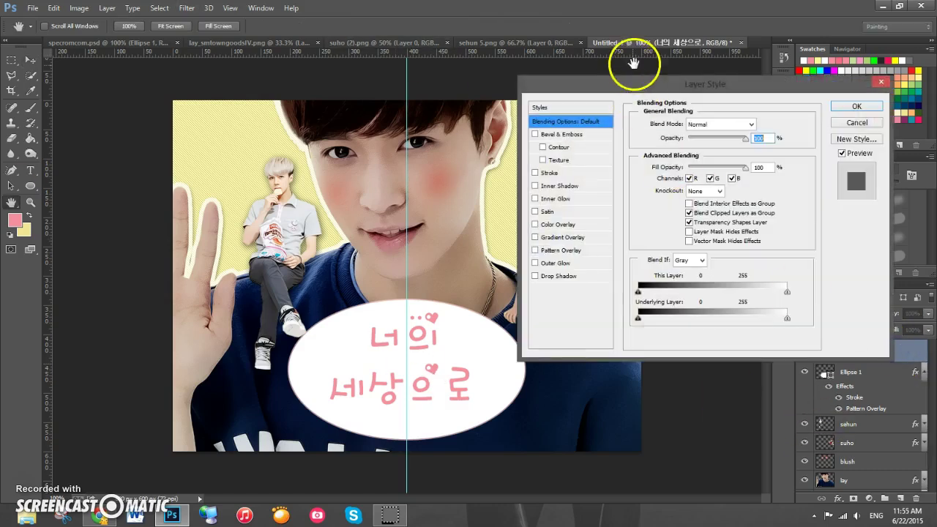
{"action": "left_click", "coordinate": [563, 174]}
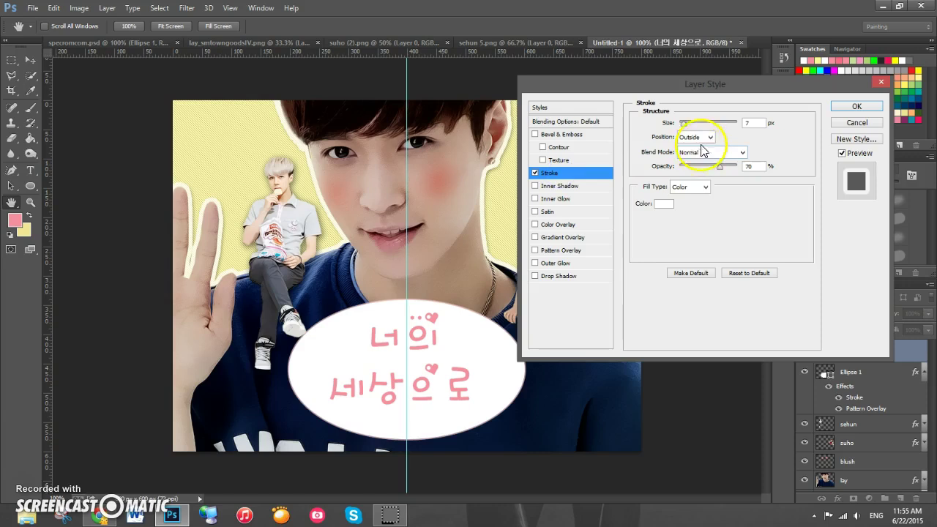
{"action": "left_click_drag", "start_coordinate": [757, 122], "coordinate": [740, 126]}
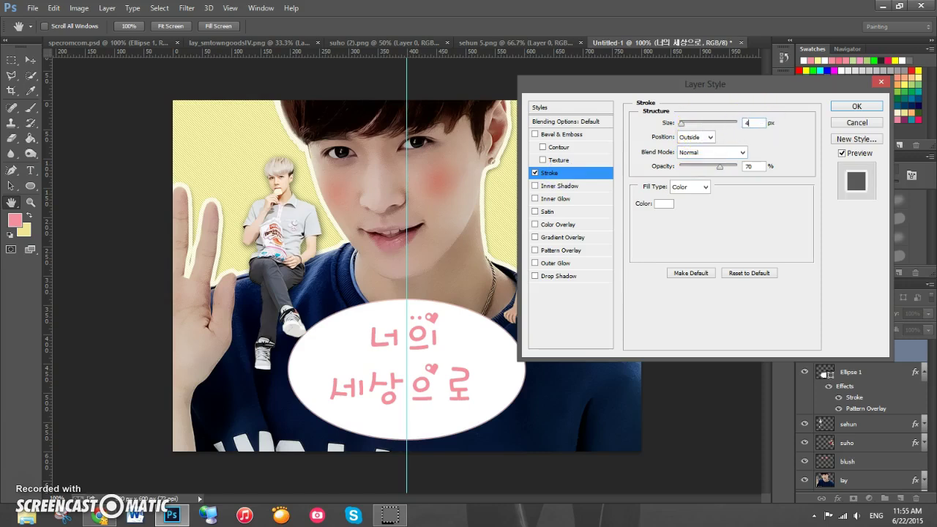
{"action": "mouse_move", "coordinate": [723, 169]}
{"action": "left_mouse_down"}
{"action": "mouse_move", "coordinate": [737, 168]}
{"action": "mouse_move", "coordinate": [681, 167]}
{"action": "left_mouse_up"}
{"action": "left_click_drag", "start_coordinate": [762, 79], "coordinate": [578, 87]}
{"action": "left_click", "coordinate": [483, 209]}
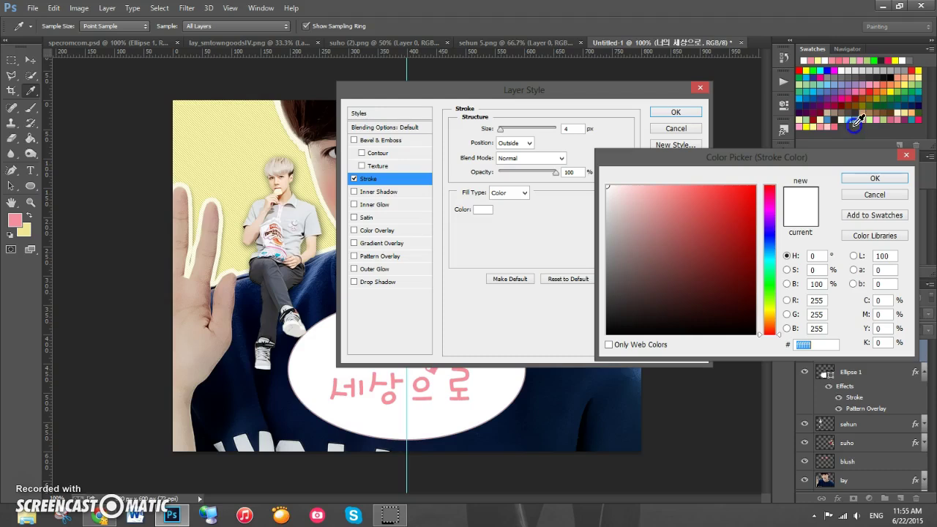
{"action": "left_click", "coordinate": [828, 127]}
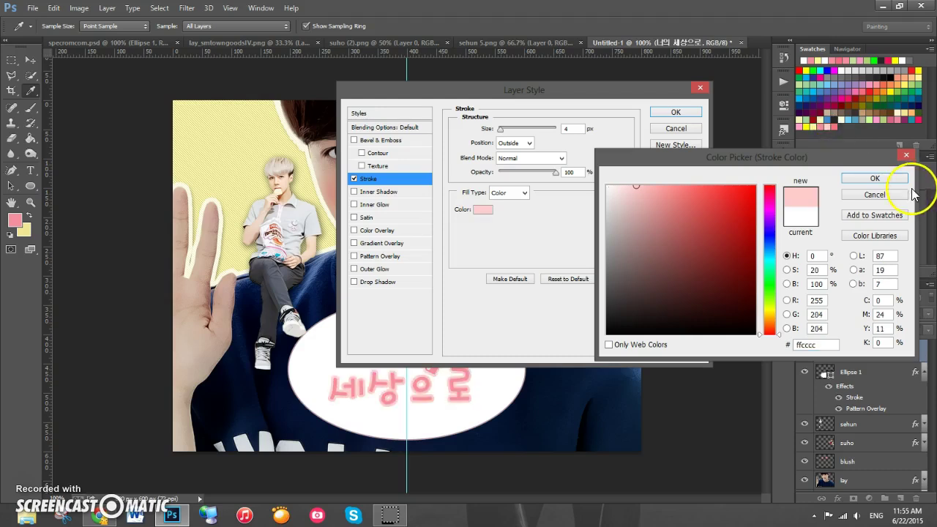
{"action": "left_click", "coordinate": [882, 178]}
{"action": "left_click_drag", "start_coordinate": [540, 94], "coordinate": [549, 88]}
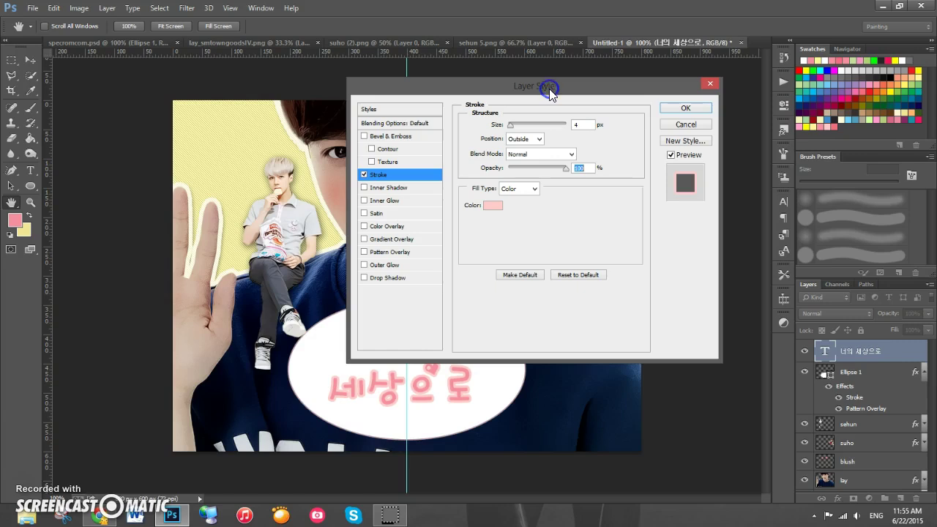
Add a reflected pink gradient overlay at 90° and 150% scale, then apply the styles
{"action": "left_click", "coordinate": [379, 246]}
{"action": "left_click_drag", "start_coordinate": [558, 86], "coordinate": [741, 89]}
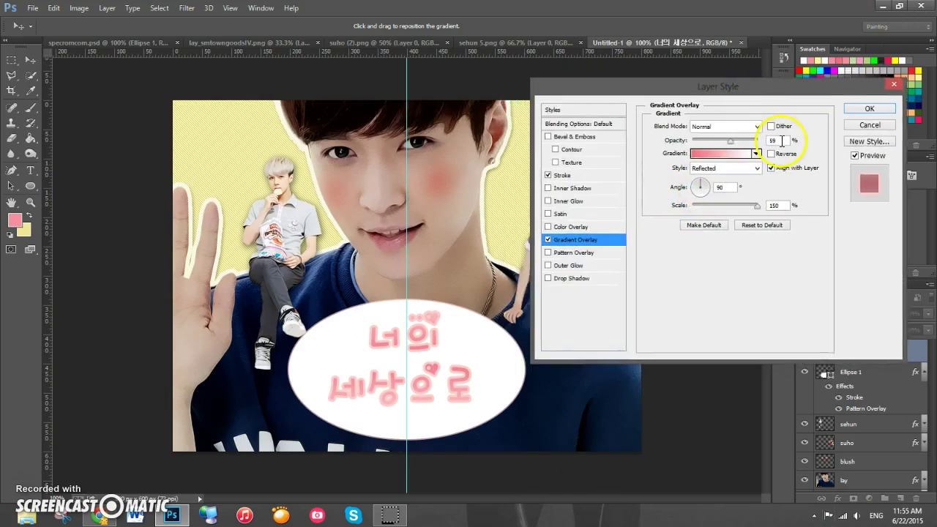
{"action": "left_click", "coordinate": [714, 153]}
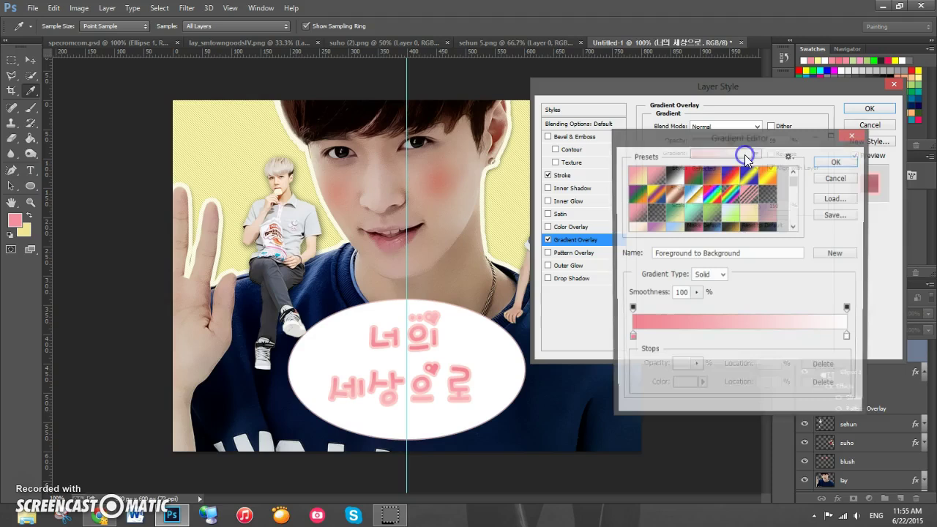
{"action": "left_click", "coordinate": [631, 339]}
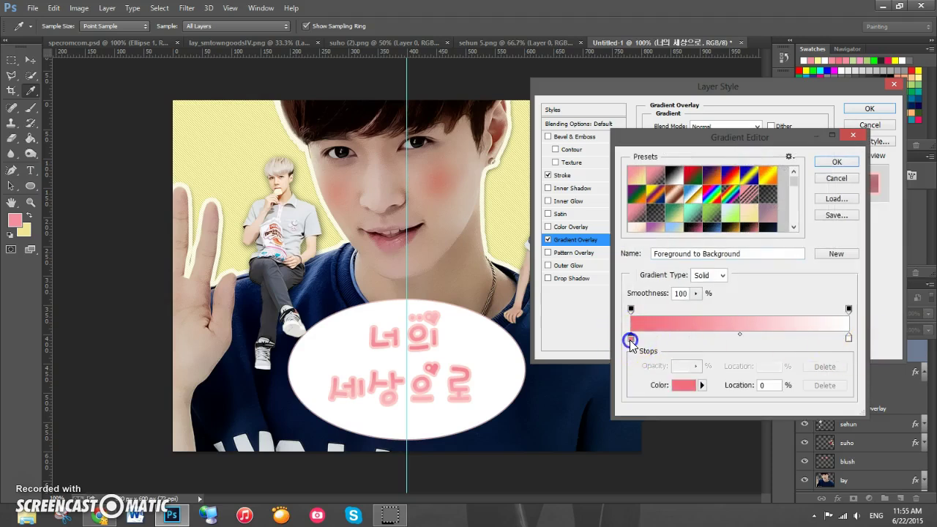
{"action": "left_click", "coordinate": [684, 385]}
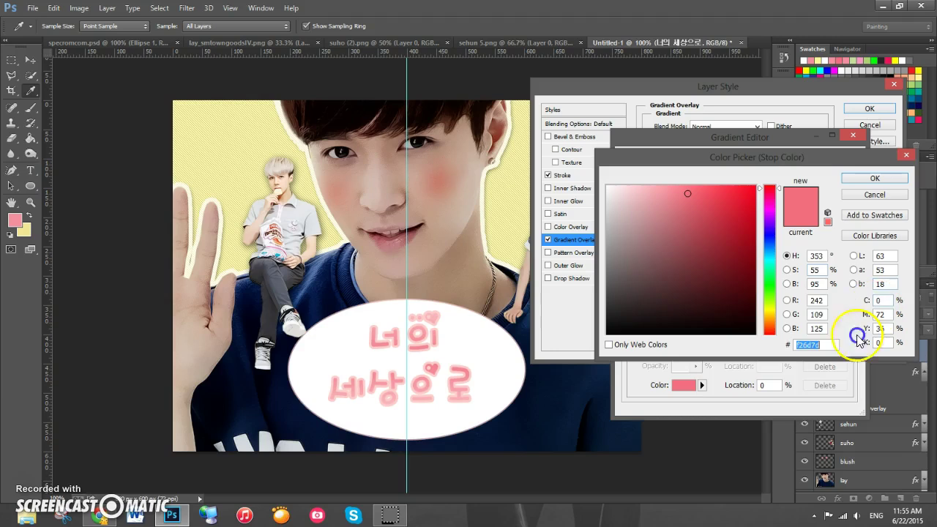
{"action": "left_click", "coordinate": [875, 179]}
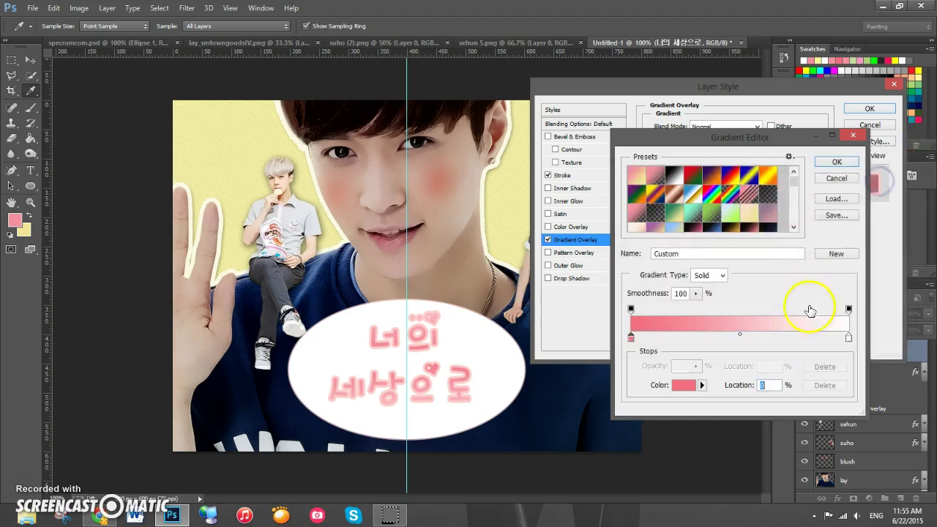
{"action": "left_click", "coordinate": [837, 162]}
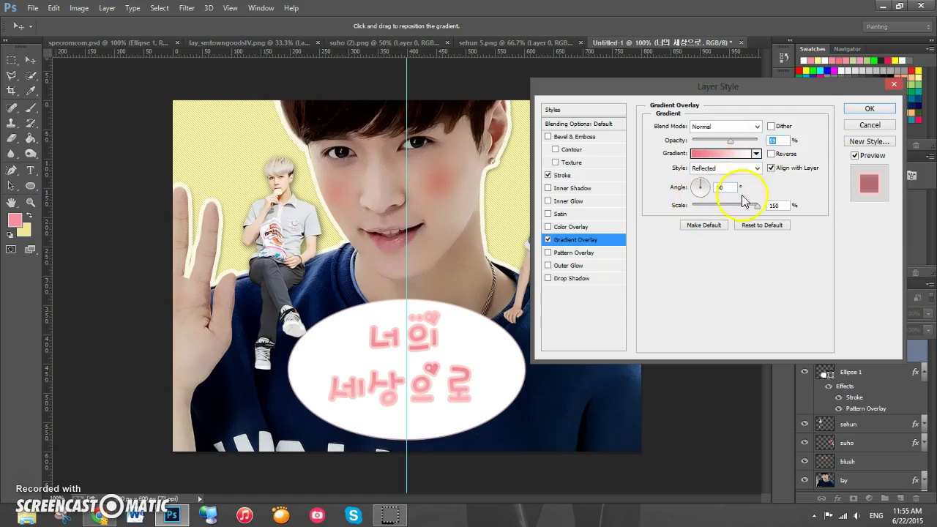
{"action": "left_click", "coordinate": [867, 109]}
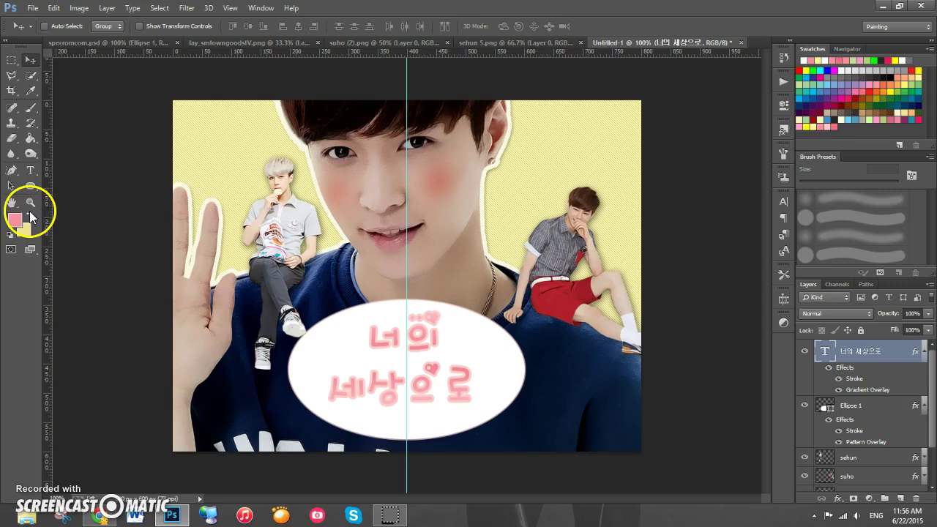
Create a text layer reading 'Into Your World' above the ellipse
{"action": "left_click", "coordinate": [33, 173]}
{"action": "left_click_drag", "start_coordinate": [299, 258], "coordinate": [525, 287]}
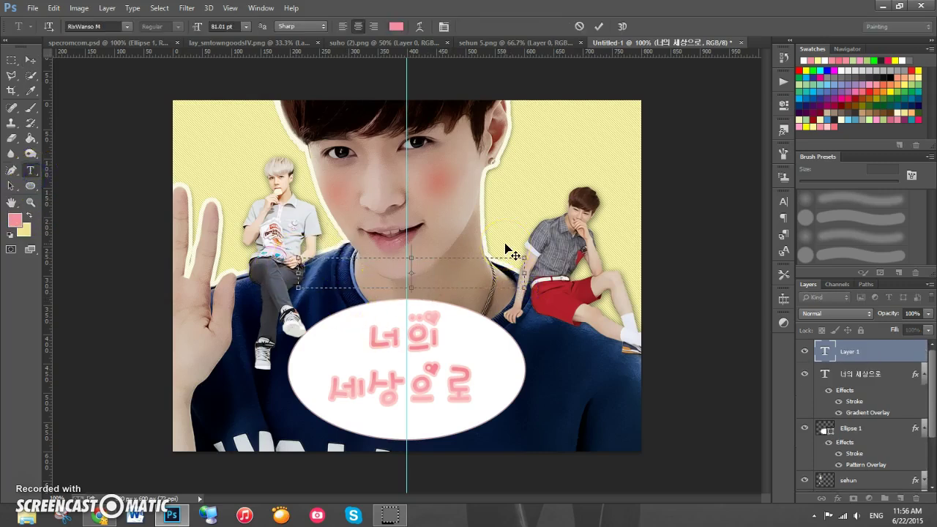
{"action": "type", "text": "Into"}
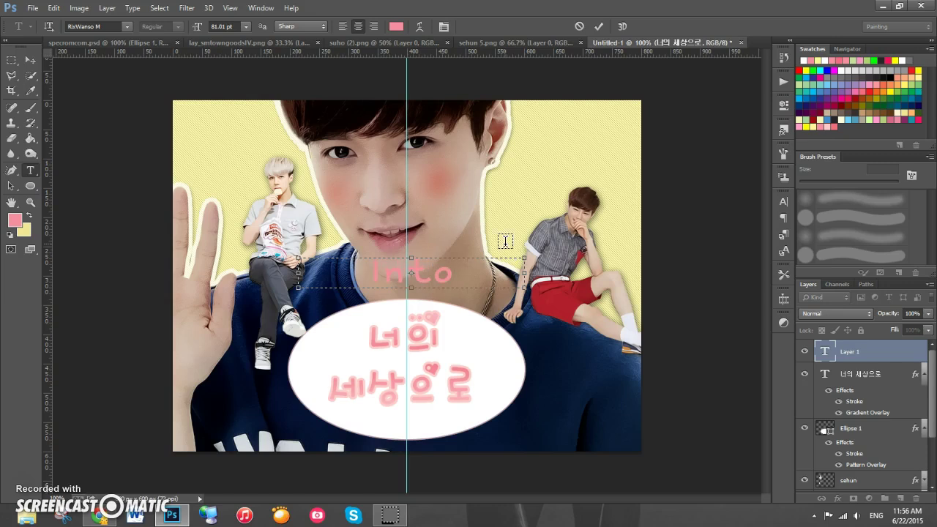
{"action": "type", "text": " Your"}
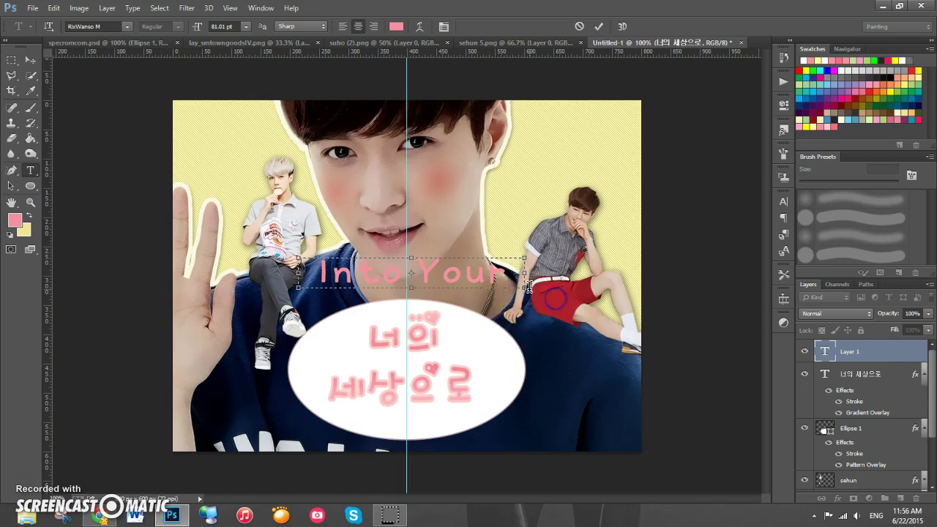
{"action": "left_click", "coordinate": [505, 249]}
{"action": "left_click", "coordinate": [601, 27]}
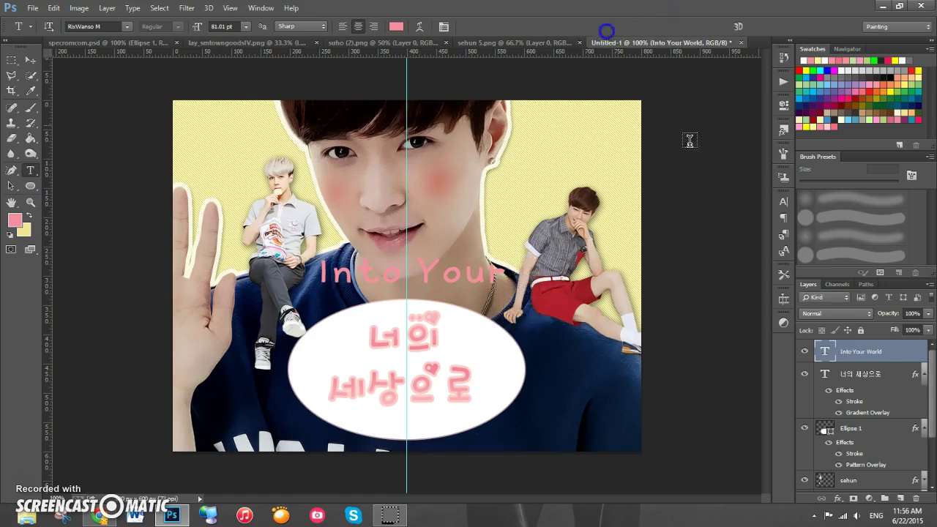
Shrink the text to 7 pt and move it into the ellipse beneath the Korean words
{"action": "double_click", "coordinate": [824, 352]}
{"action": "left_click", "coordinate": [537, 286]}
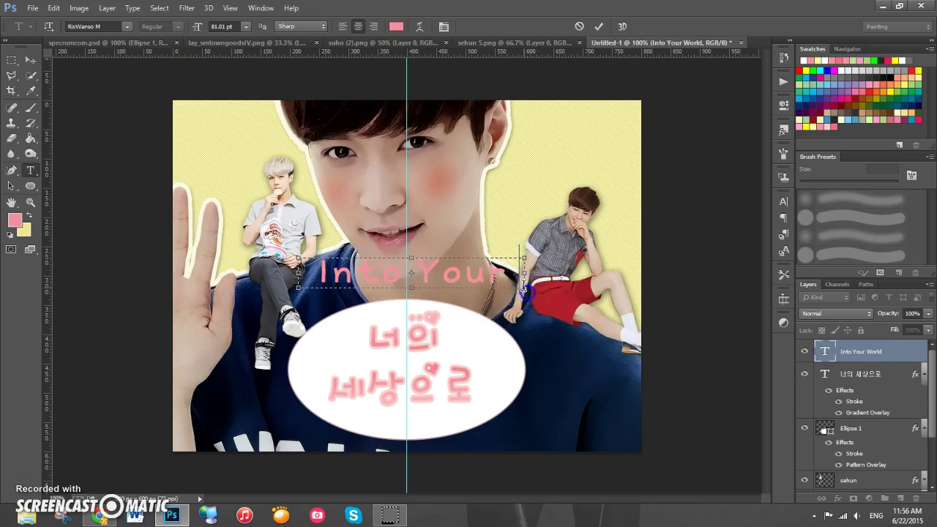
{"action": "key", "text": "ctrl+a"}
{"action": "left_click_drag", "start_coordinate": [196, 26], "coordinate": [184, 29]}
{"action": "left_click", "coordinate": [455, 296]}
{"action": "key", "text": "ctrl+a"}
{"action": "left_click", "coordinate": [212, 26]}
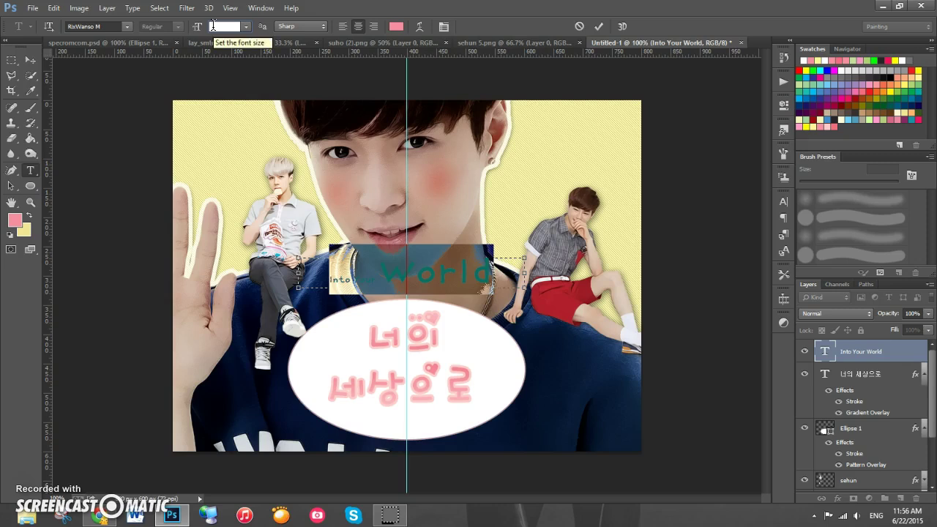
{"action": "type", "text": "7"}
{"action": "key", "text": "Return"}
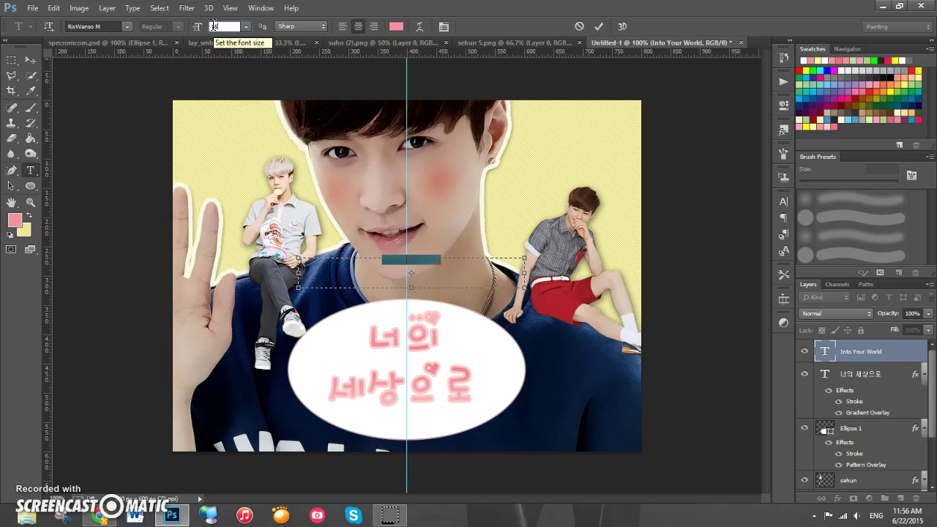
{"action": "left_click", "coordinate": [33, 59]}
{"action": "left_click_drag", "start_coordinate": [460, 271], "coordinate": [425, 424]}
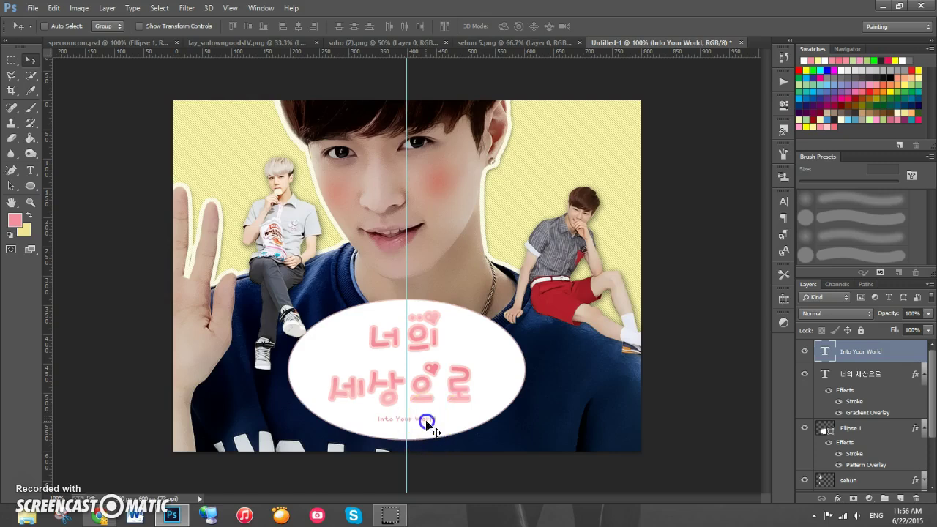
Give 'Into Your World' a 100% opacity stroke in pale pink ffcccc
{"action": "left_click", "coordinate": [910, 352]}
{"action": "double_click", "coordinate": [910, 352]}
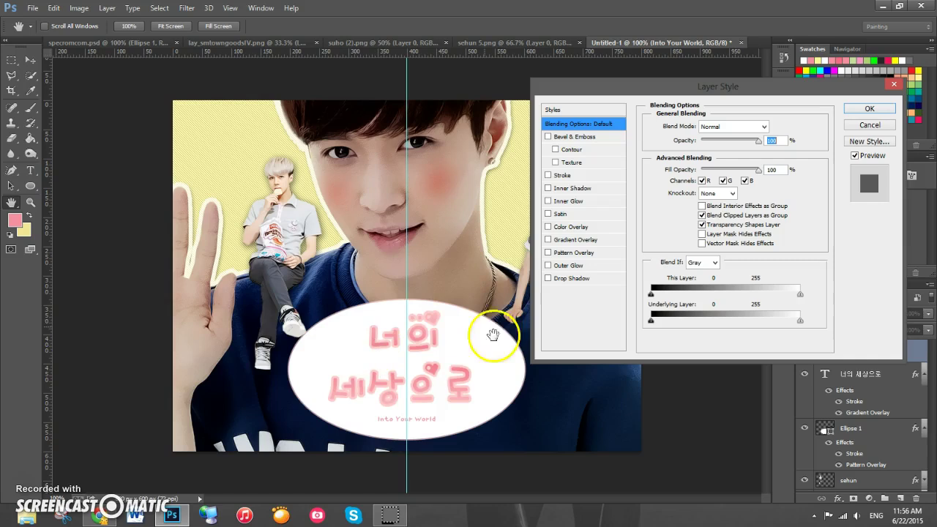
{"action": "left_click", "coordinate": [588, 175]}
{"action": "left_click_drag", "start_coordinate": [765, 126], "coordinate": [747, 124]}
{"action": "type", "text": "4"}
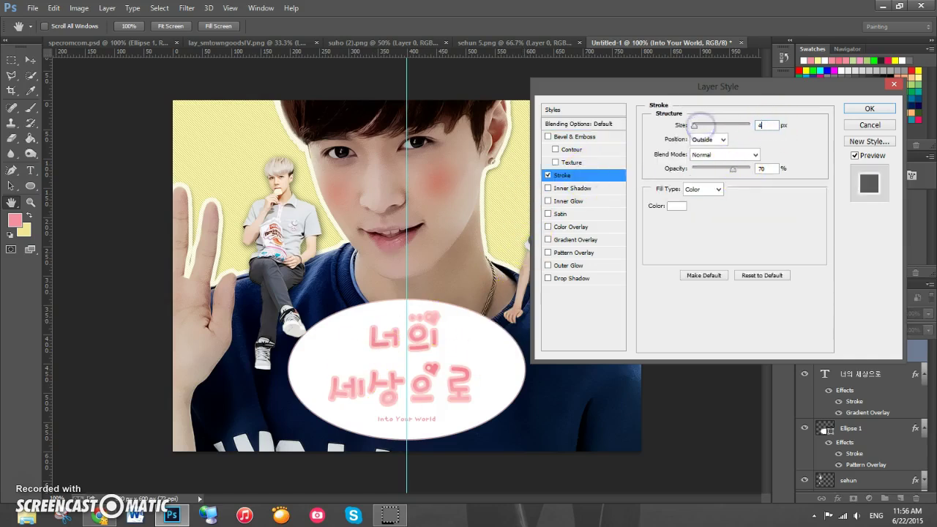
{"action": "left_click_drag", "start_coordinate": [769, 169], "coordinate": [695, 180]}
{"action": "type", "text": "100"}
{"action": "left_click", "coordinate": [682, 209]}
{"action": "left_click", "coordinate": [827, 73]}
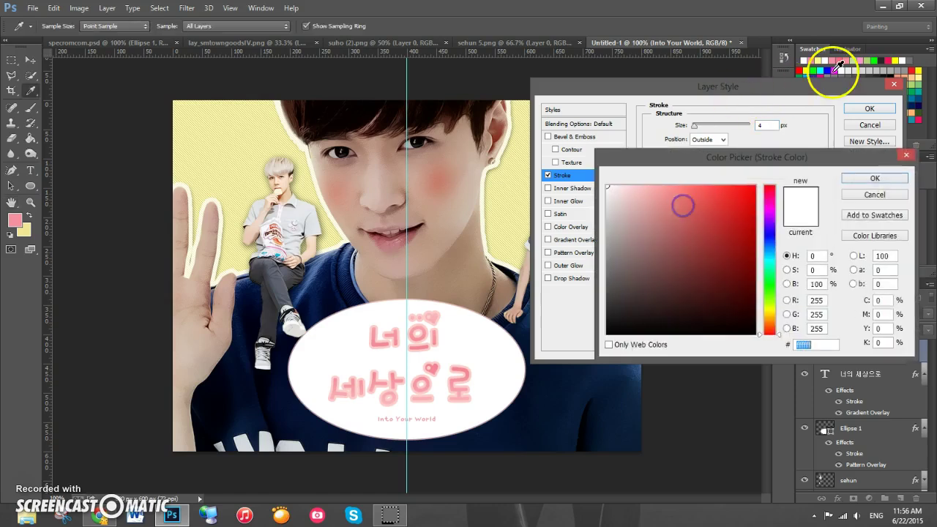
{"action": "left_click", "coordinate": [873, 180]}
{"action": "left_click_drag", "start_coordinate": [776, 91], "coordinate": [598, 85]}
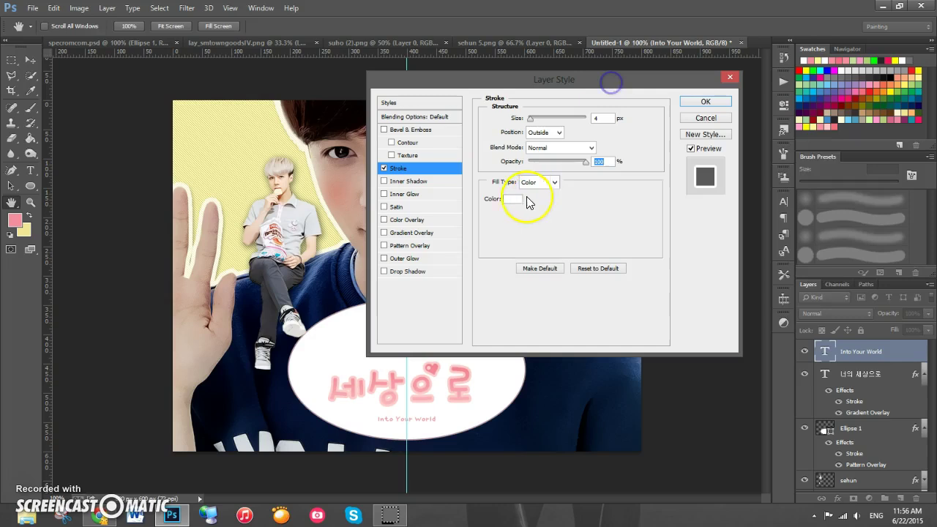
{"action": "left_click", "coordinate": [513, 199]}
{"action": "left_click", "coordinate": [830, 123]}
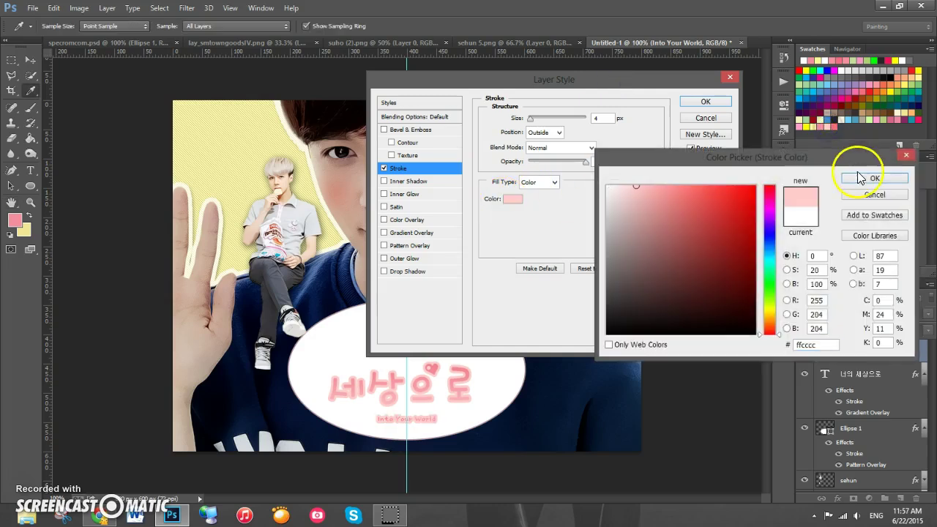
{"action": "left_click", "coordinate": [871, 179]}
Add a gradient overlay, thin the stroke to 2 px, and apply the styles
{"action": "left_click", "coordinate": [410, 233]}
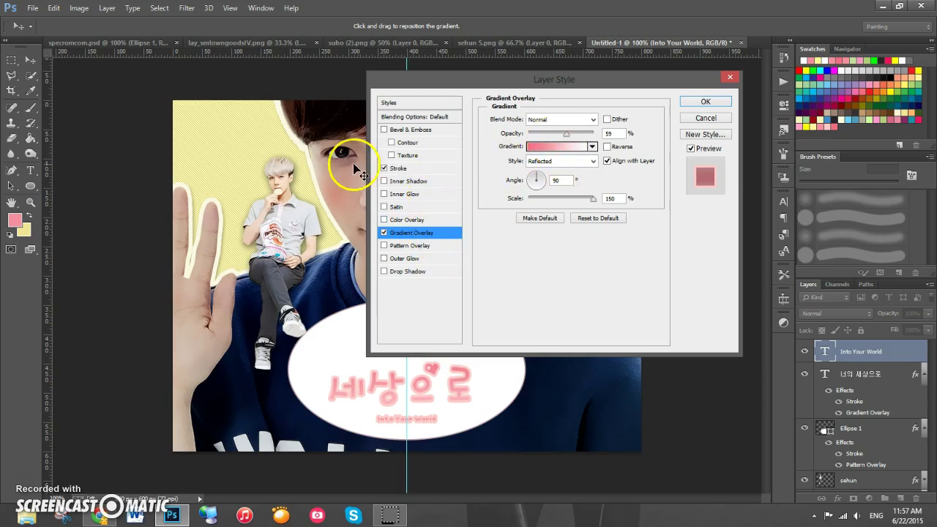
{"action": "left_click", "coordinate": [397, 167]}
{"action": "left_click", "coordinate": [402, 167]}
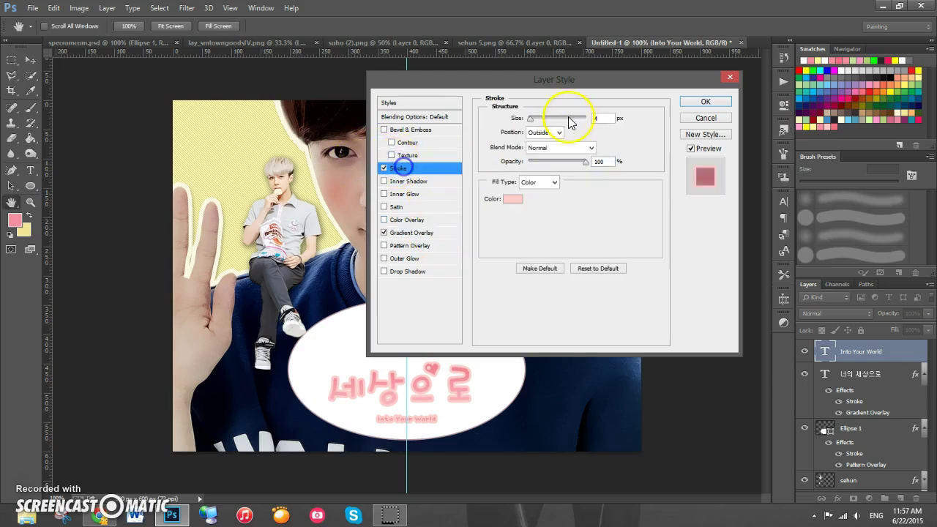
{"action": "left_click", "coordinate": [528, 119]}
{"action": "left_click_drag", "start_coordinate": [528, 121], "coordinate": [530, 123]}
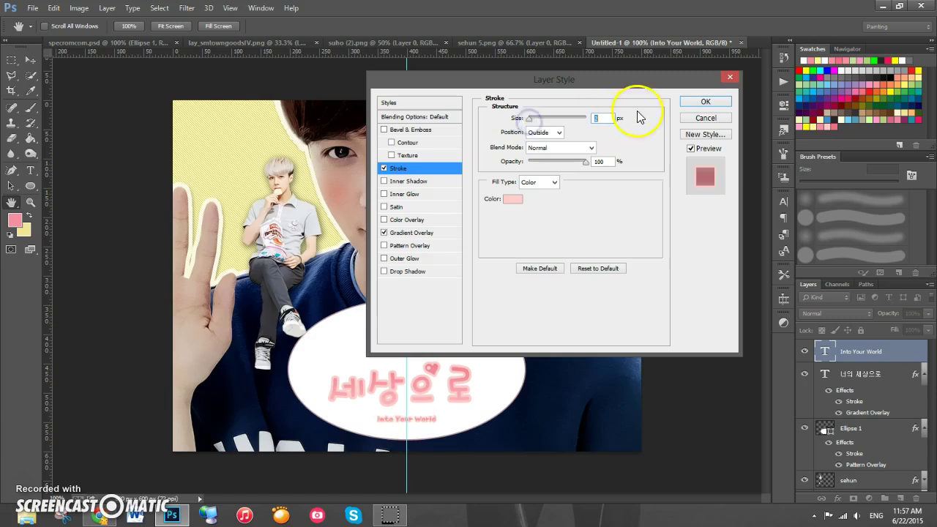
{"action": "left_click", "coordinate": [612, 119]}
{"action": "type", "text": "2"}
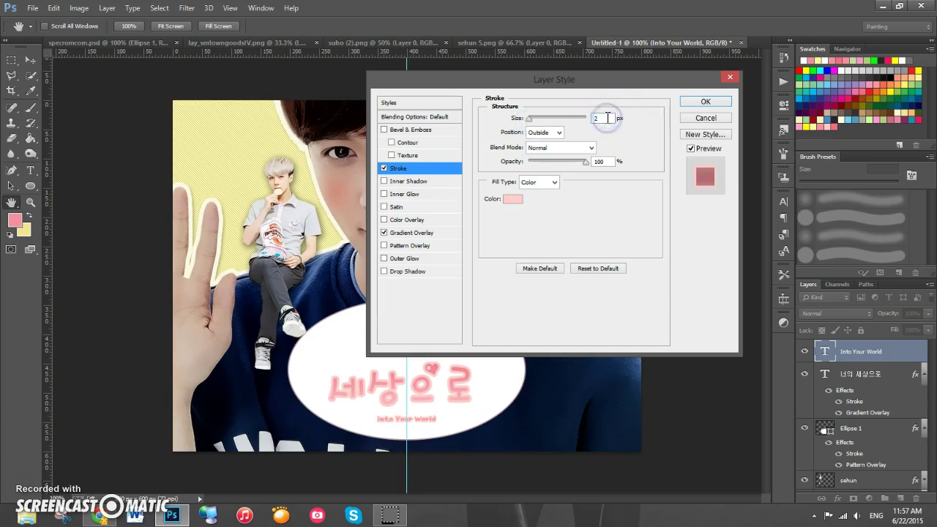
{"action": "left_click", "coordinate": [705, 103]}
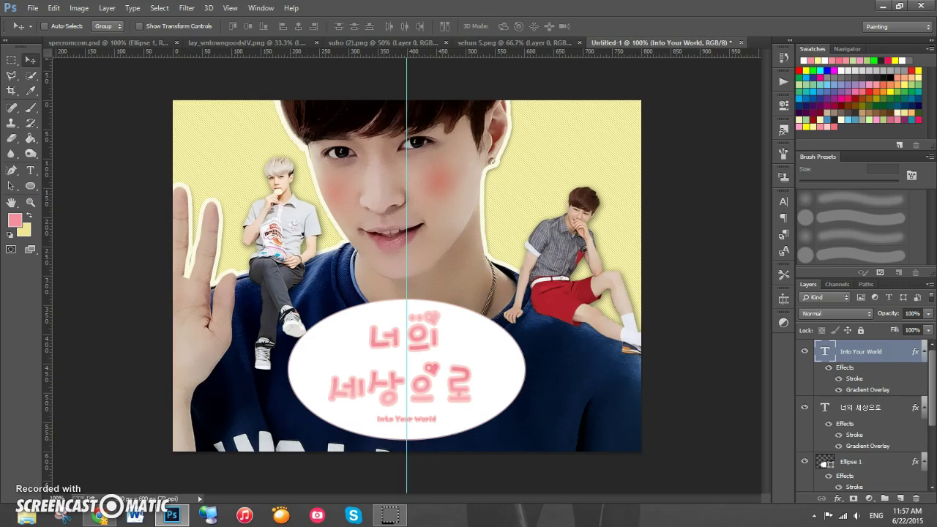
Add a HUBubbS name label and position it above the left seated figure
{"action": "left_click", "coordinate": [31, 170]}
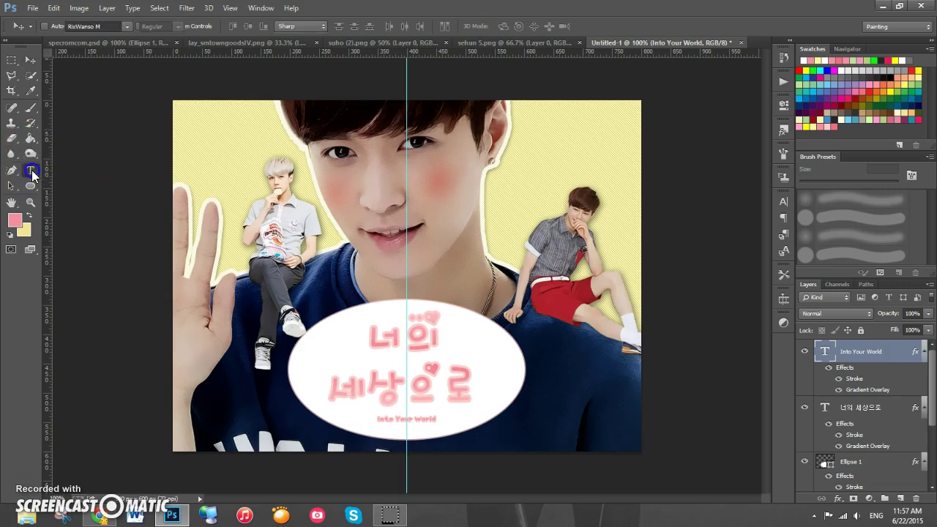
{"action": "left_click_drag", "start_coordinate": [205, 136], "coordinate": [386, 180]}
{"action": "left_click", "coordinate": [210, 27]}
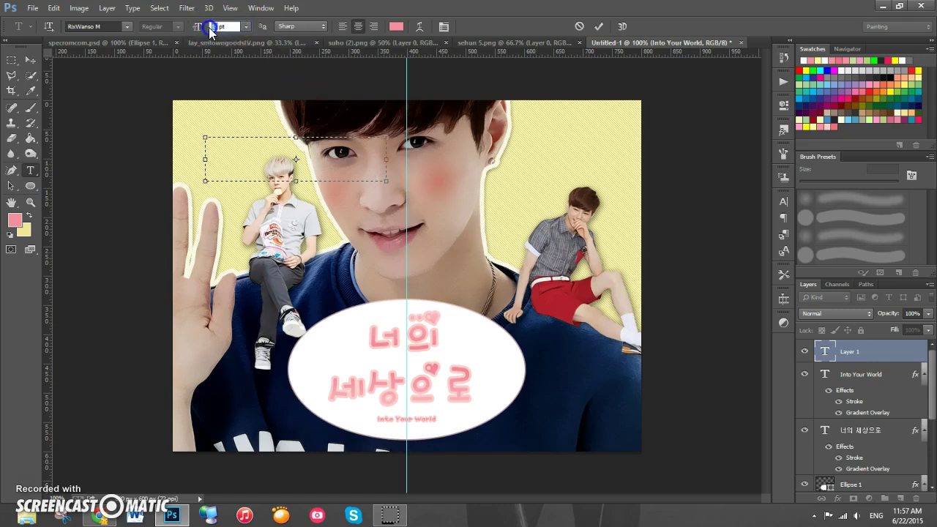
{"action": "left_click", "coordinate": [298, 156]}
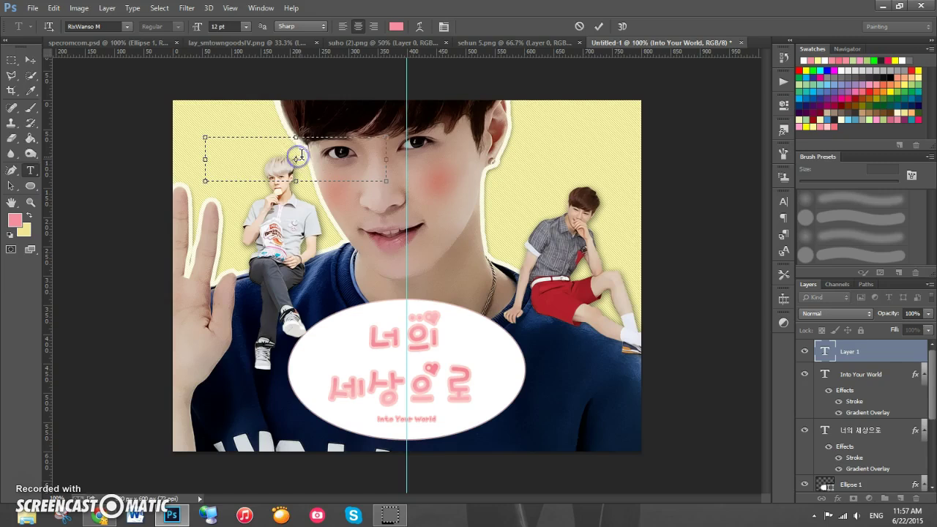
{"action": "left_click", "coordinate": [126, 26]}
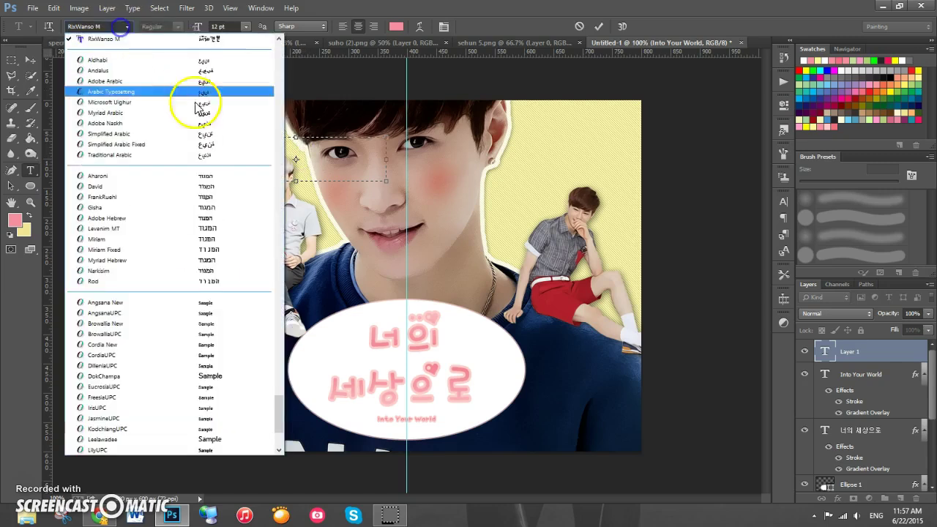
{"action": "left_click_drag", "start_coordinate": [277, 402], "coordinate": [277, 382]}
{"action": "left_click", "coordinate": [110, 249]}
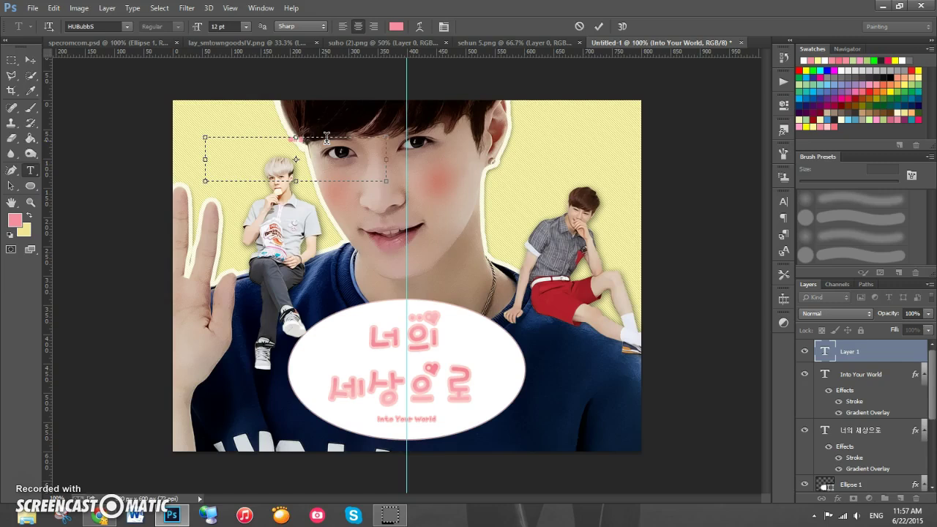
{"action": "key", "text": "ctrl+Return"}
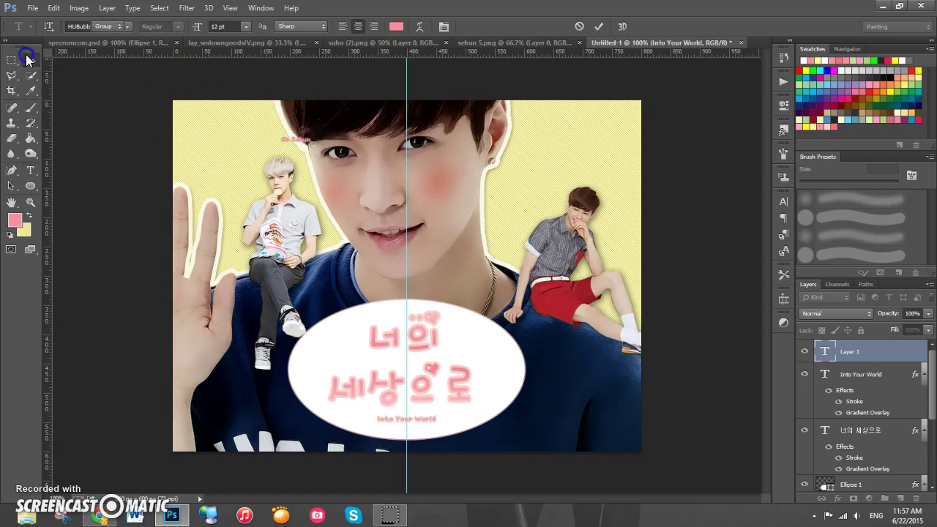
{"action": "key", "text": "v"}
{"action": "left_click_drag", "start_coordinate": [294, 115], "coordinate": [274, 152]}
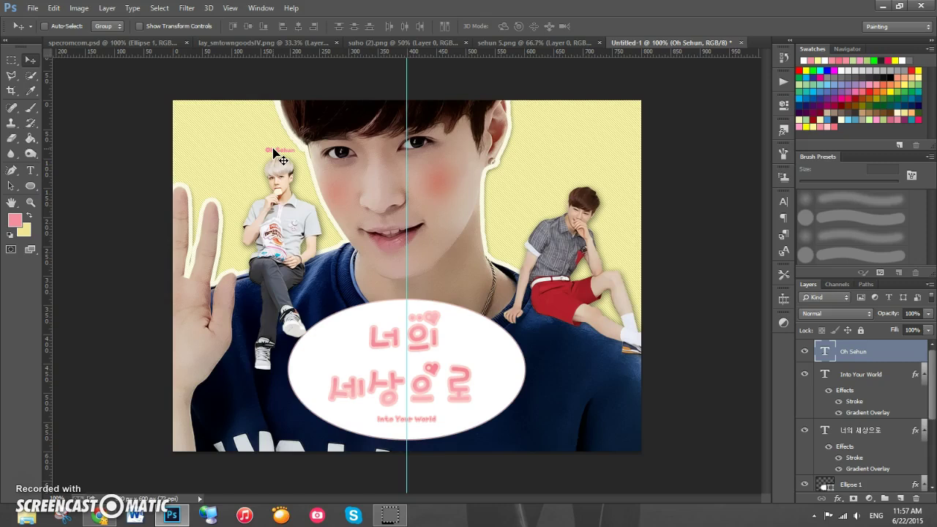
Add a second name label and place it above the right seated figure
{"action": "left_click", "coordinate": [30, 170]}
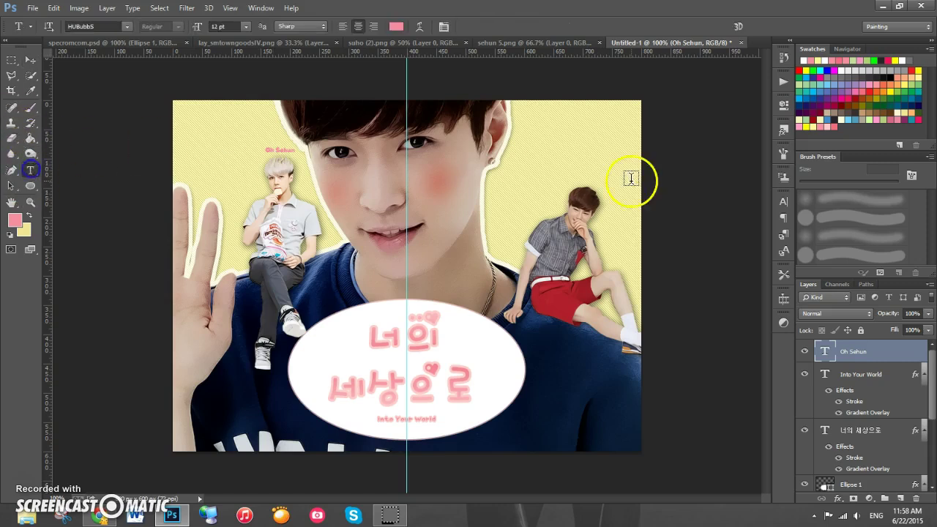
{"action": "left_click_drag", "start_coordinate": [525, 157], "coordinate": [623, 185]}
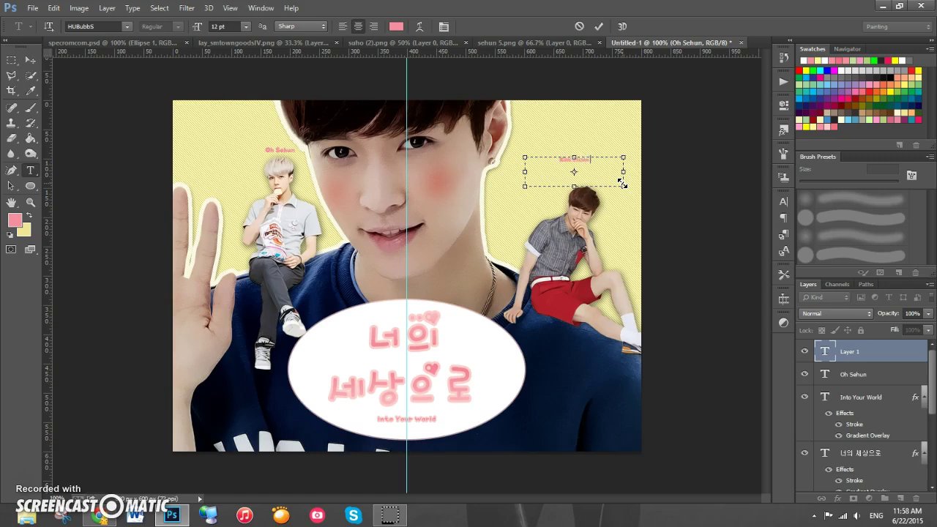
{"action": "left_click", "coordinate": [30, 60]}
{"action": "left_click_drag", "start_coordinate": [601, 159], "coordinate": [601, 186]}
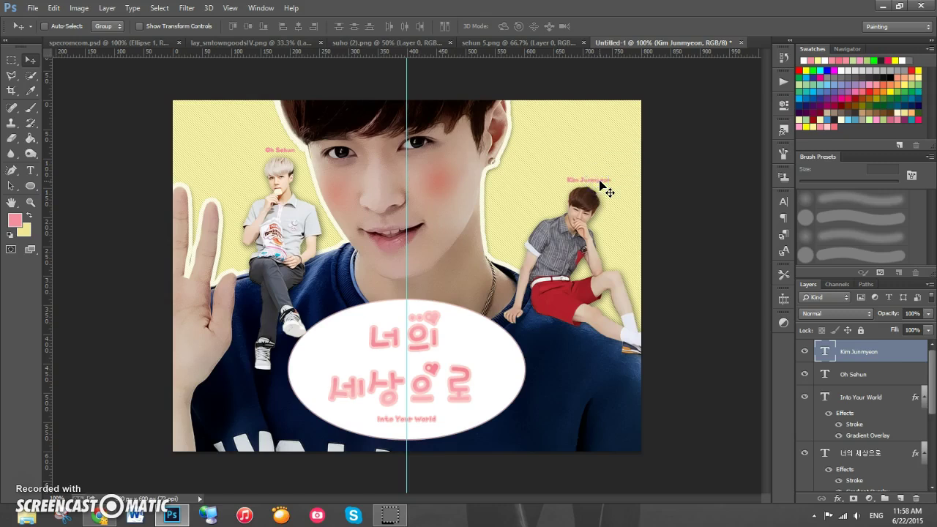
{"action": "left_click", "coordinate": [30, 170]}
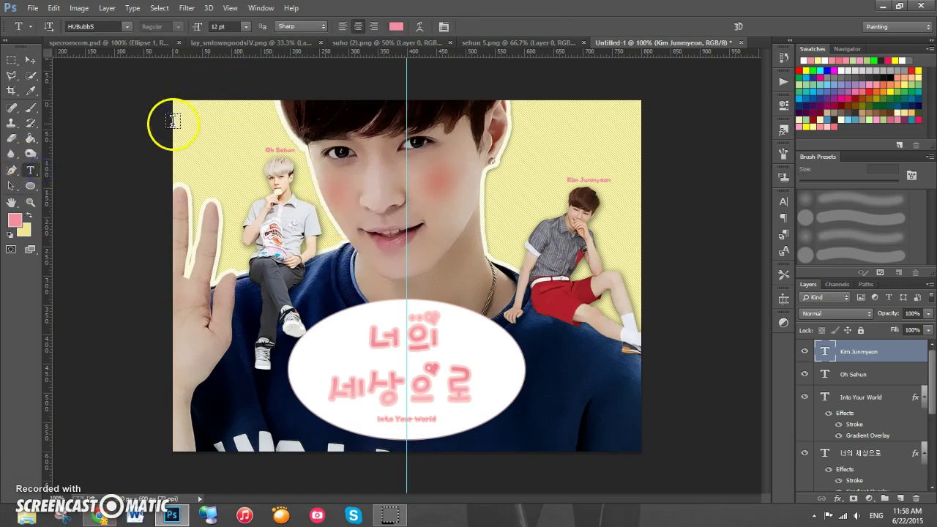
Draw a text box and set the type to Orator Std, 10 pt, black
{"action": "left_click_drag", "start_coordinate": [361, 173], "coordinate": [539, 207]}
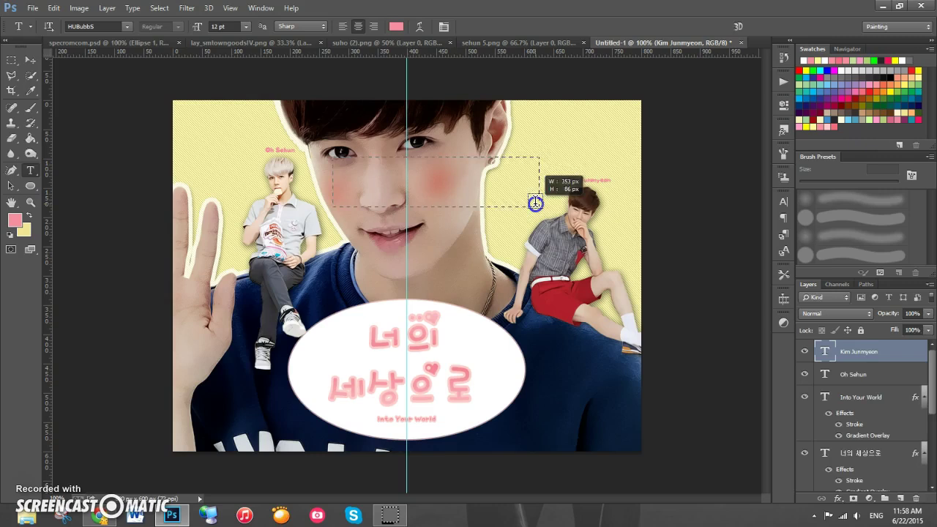
{"action": "left_click", "coordinate": [129, 26]}
{"action": "left_click_drag", "start_coordinate": [278, 406], "coordinate": [280, 265]}
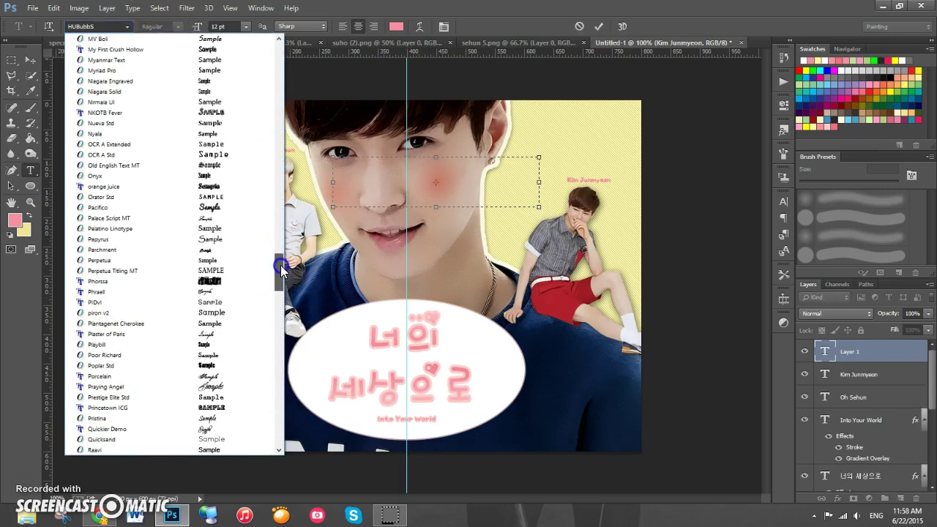
{"action": "left_click", "coordinate": [143, 191]}
{"action": "left_click", "coordinate": [197, 28]}
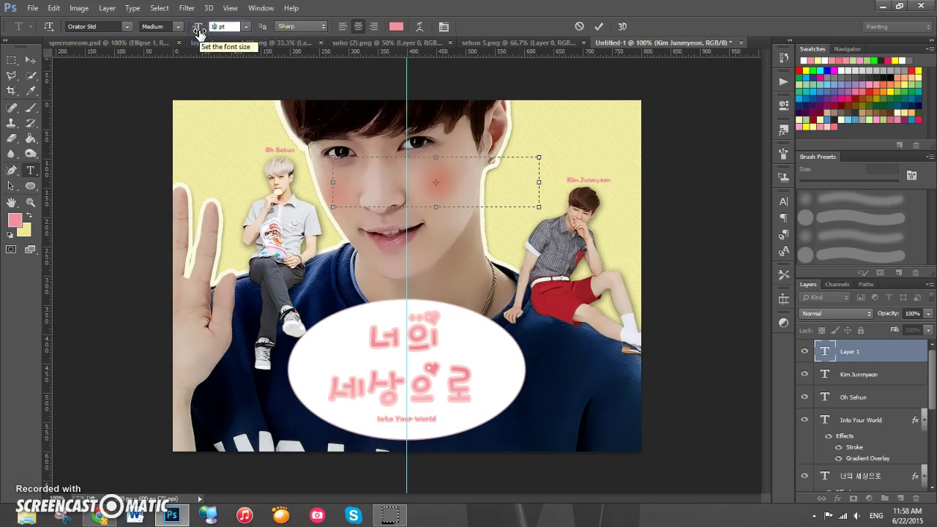
{"action": "type", "text": "10"}
{"action": "left_click", "coordinate": [395, 27]}
{"action": "left_click_drag", "start_coordinate": [705, 303], "coordinate": [331, 350]}
{"action": "left_click", "coordinate": [877, 178]}
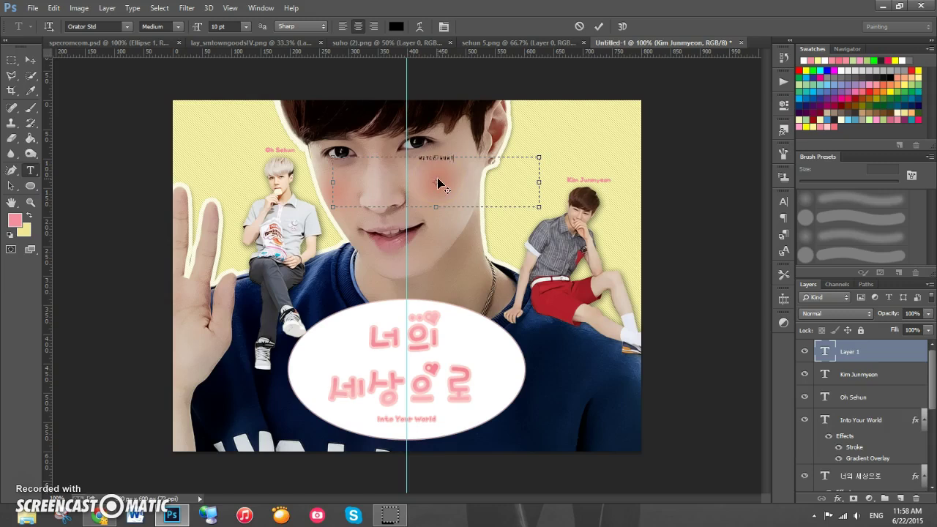
Type the 'witch hunter tutorials' credit, shrink it to 6 pt, and move it top-left
{"action": "type", "text": "TUTORIAL"}
{"action": "left_click", "coordinate": [494, 169]}
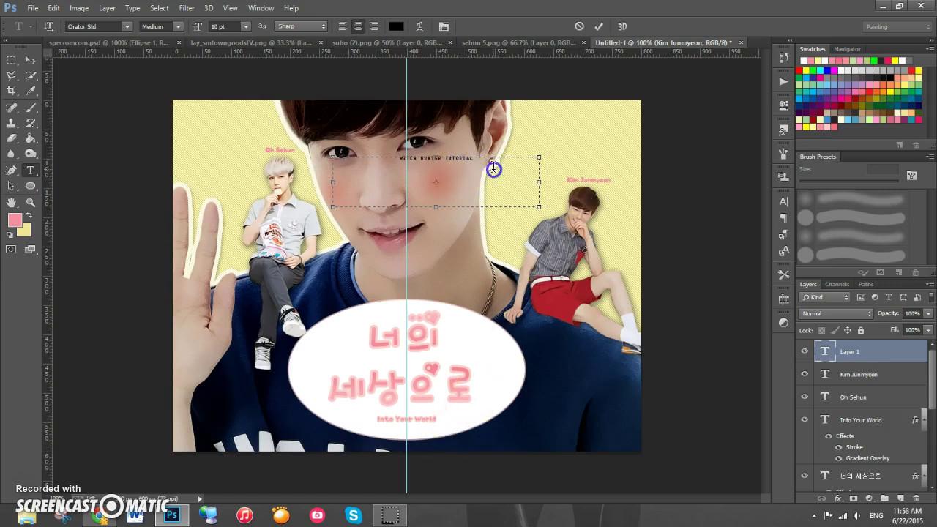
{"action": "type", "text": "S"}
{"action": "key", "text": "ctrl+a"}
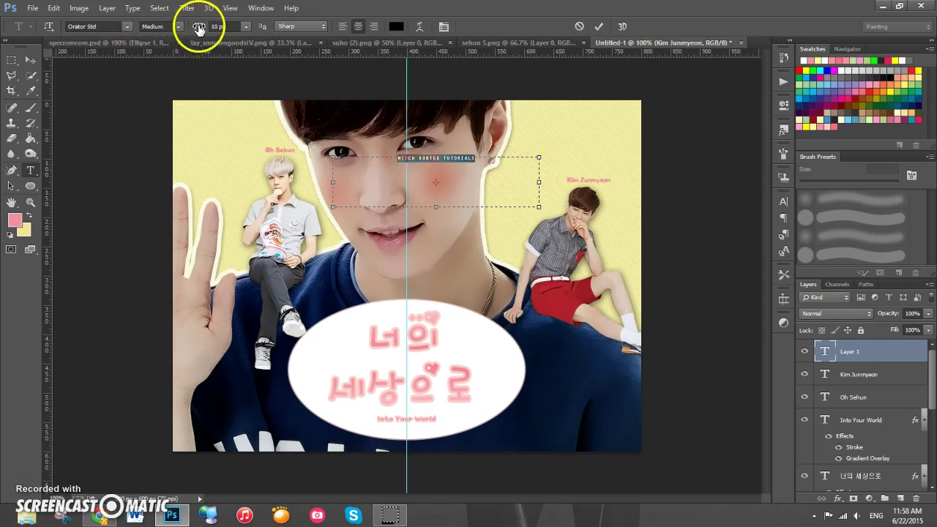
{"action": "left_click_drag", "start_coordinate": [198, 30], "coordinate": [200, 29]}
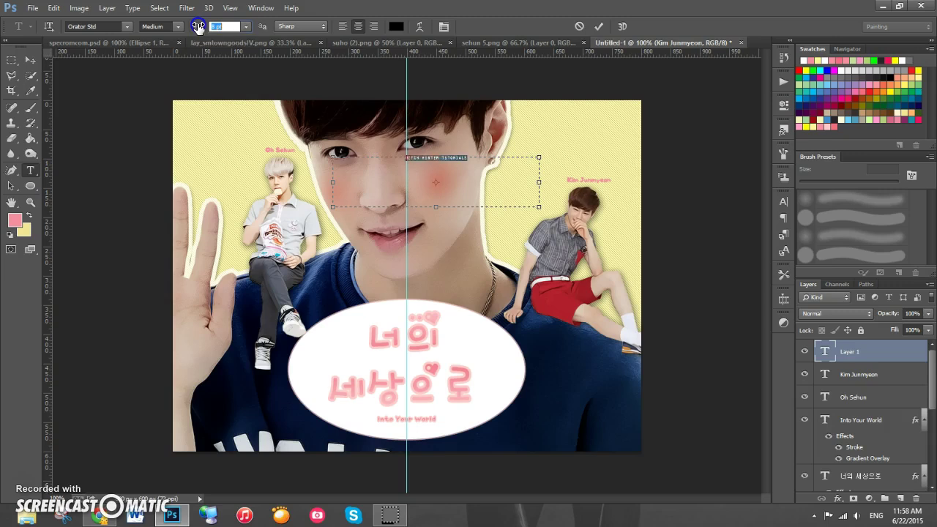
{"action": "left_click", "coordinate": [30, 59]}
{"action": "left_click_drag", "start_coordinate": [455, 164], "coordinate": [228, 105]}
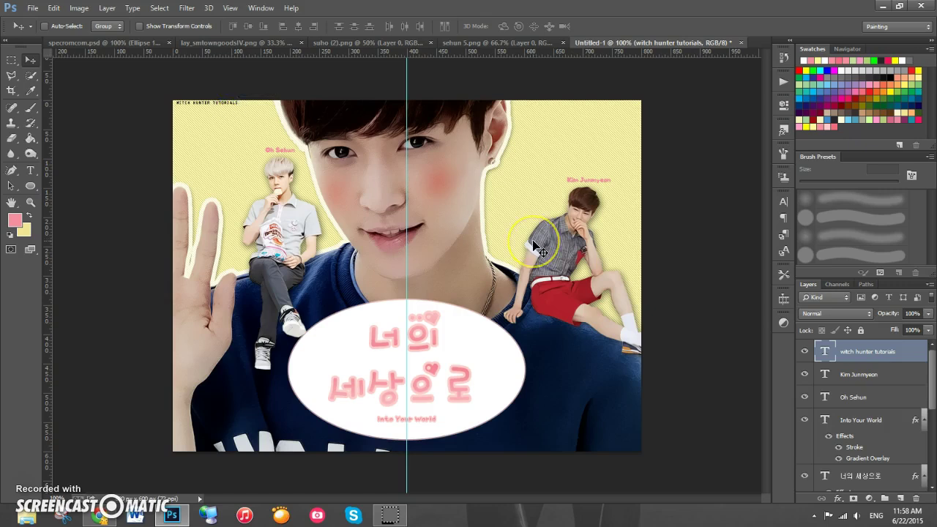